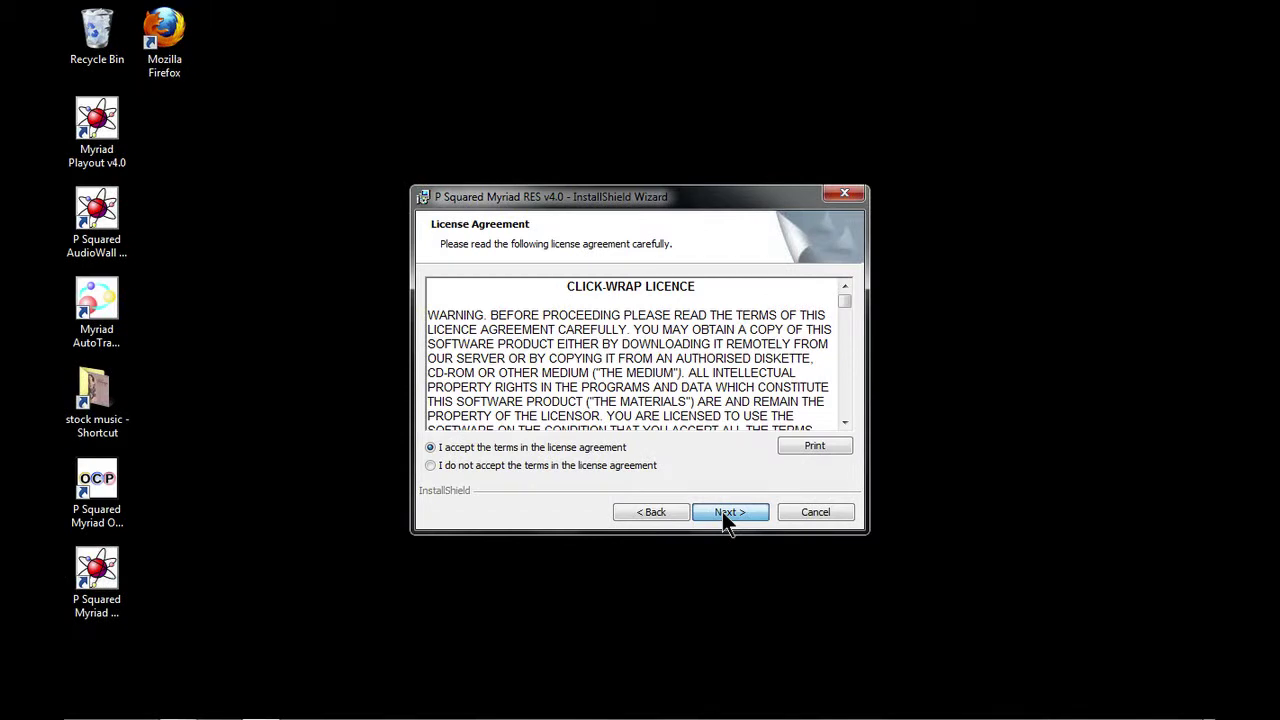
Accept the licence, install P Squared Myriad RES v4.0 and finish the wizard.
{"action": "left_click", "coordinate": [727, 515]}
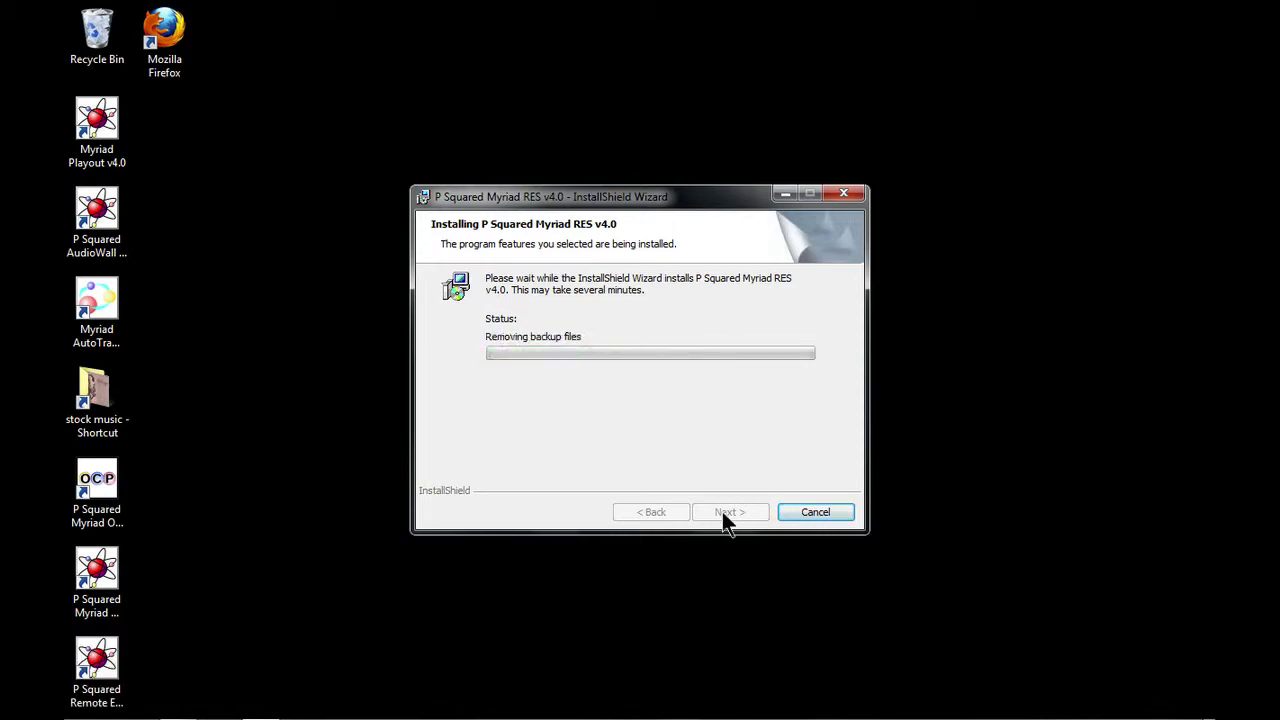
{"action": "left_click", "coordinate": [727, 515]}
Launch Remote Edit Server, dismiss the evaluation notice, review the Settings tabs and accept them.
{"action": "double_click", "coordinate": [97, 660]}
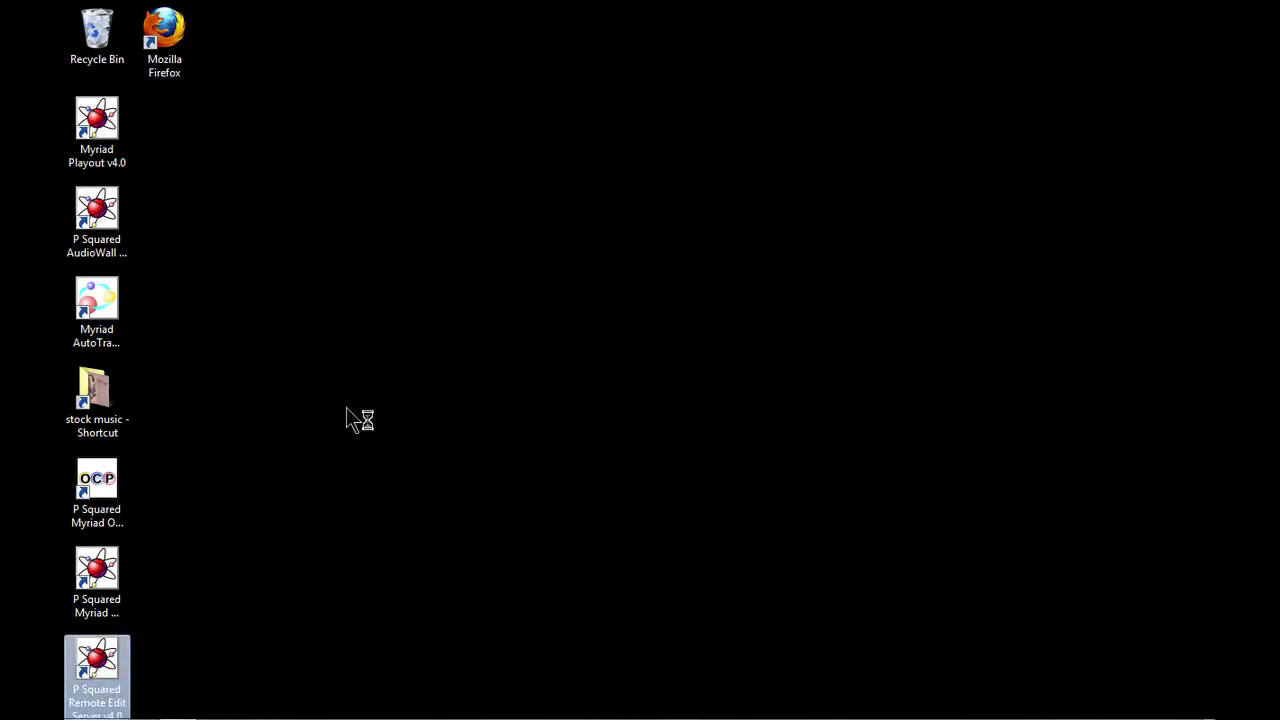
{"action": "left_click", "coordinate": [790, 506]}
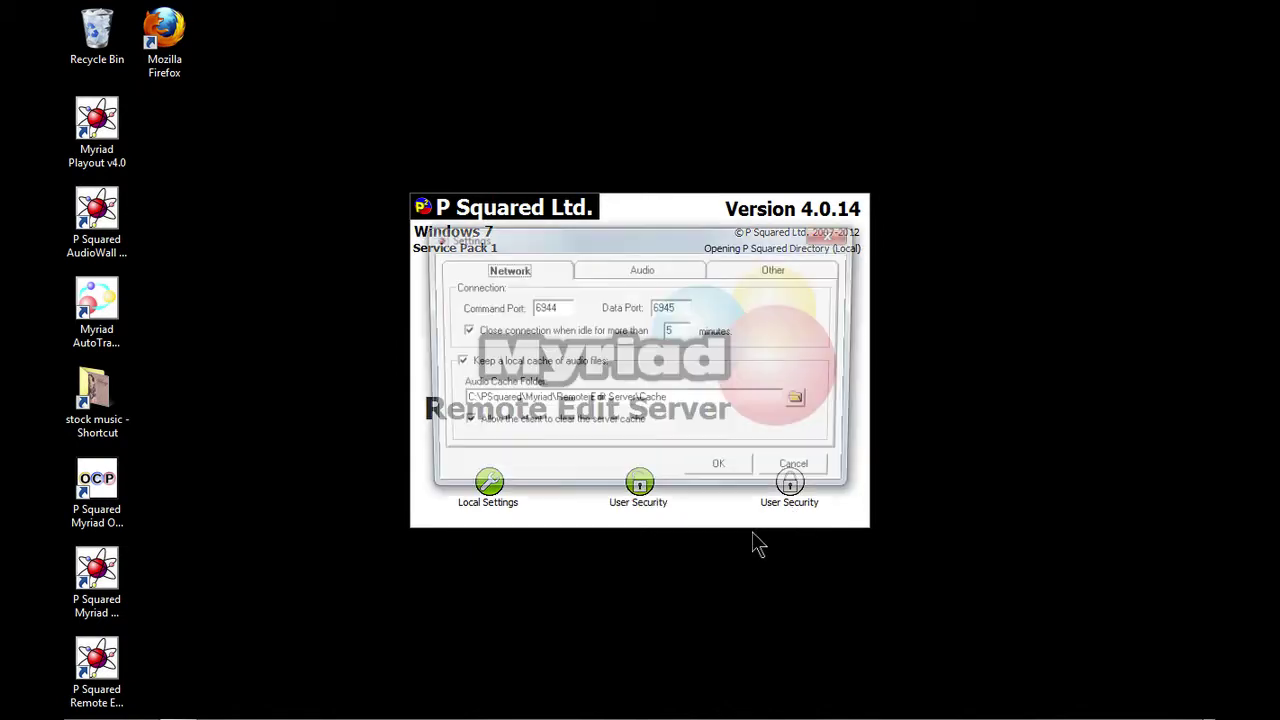
{"action": "key", "text": "ctrl+Tab"}
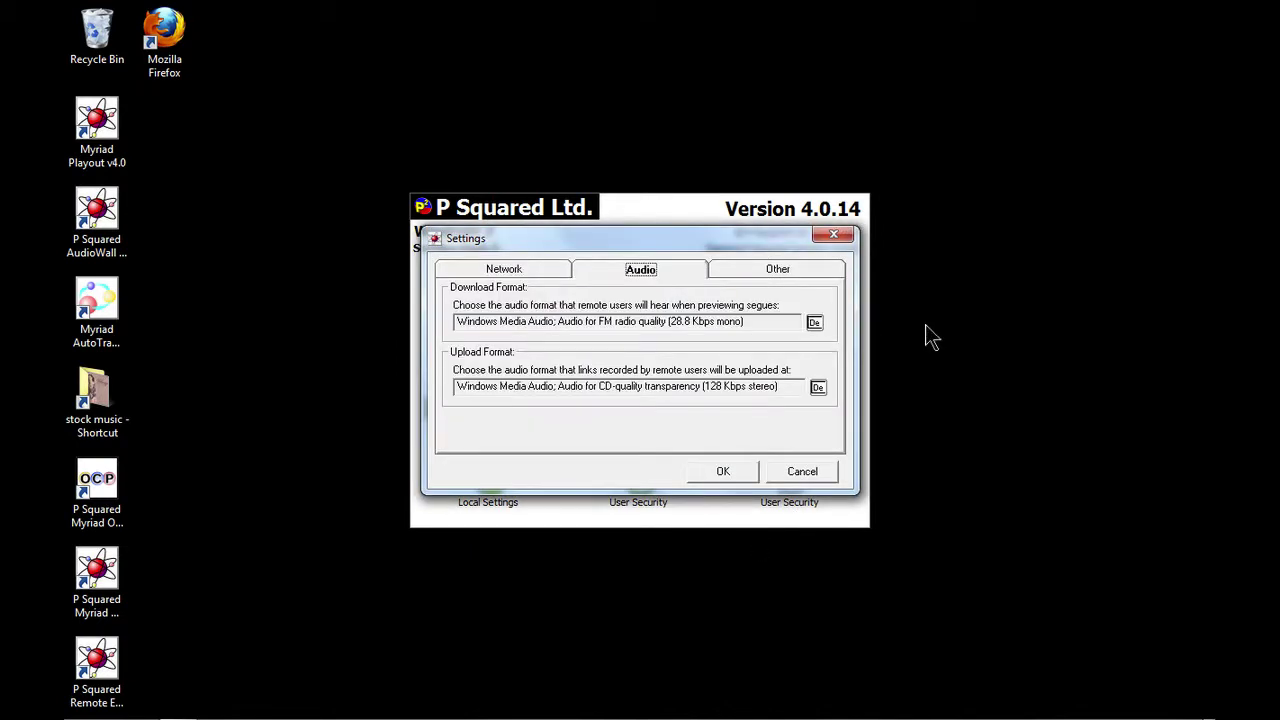
{"action": "key", "text": "ctrl+Tab"}
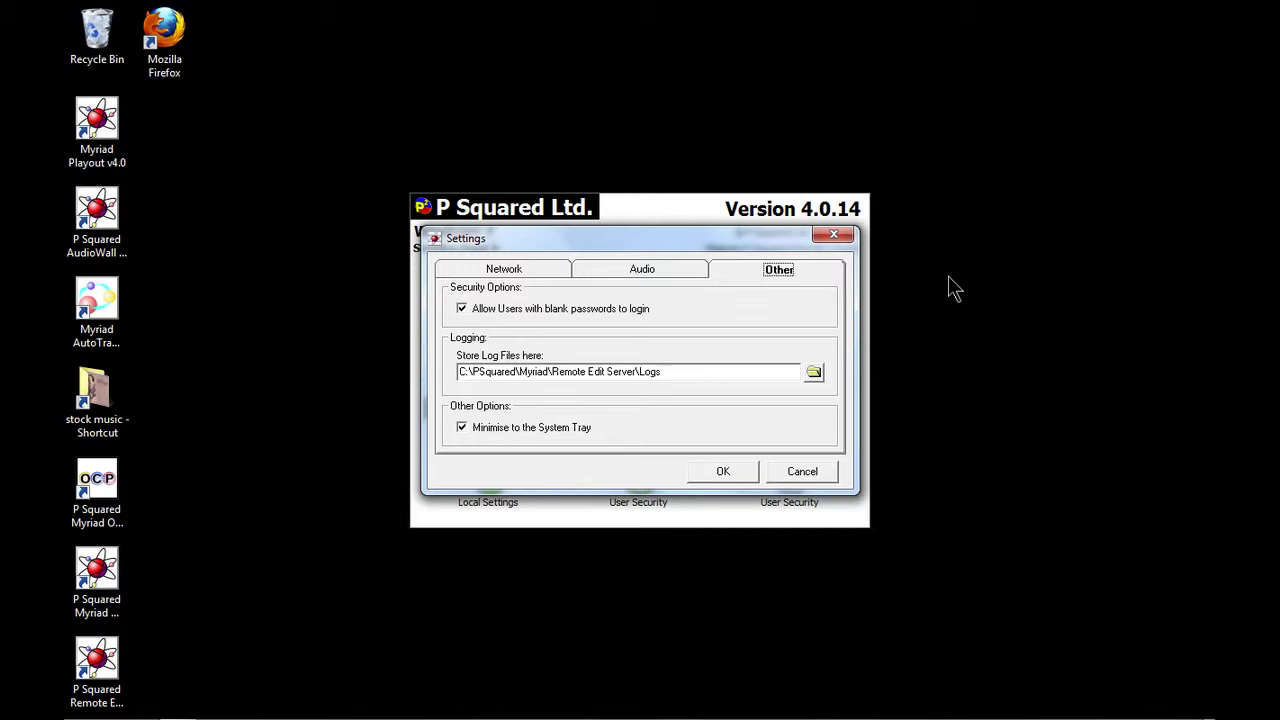
{"action": "left_click", "coordinate": [723, 472]}
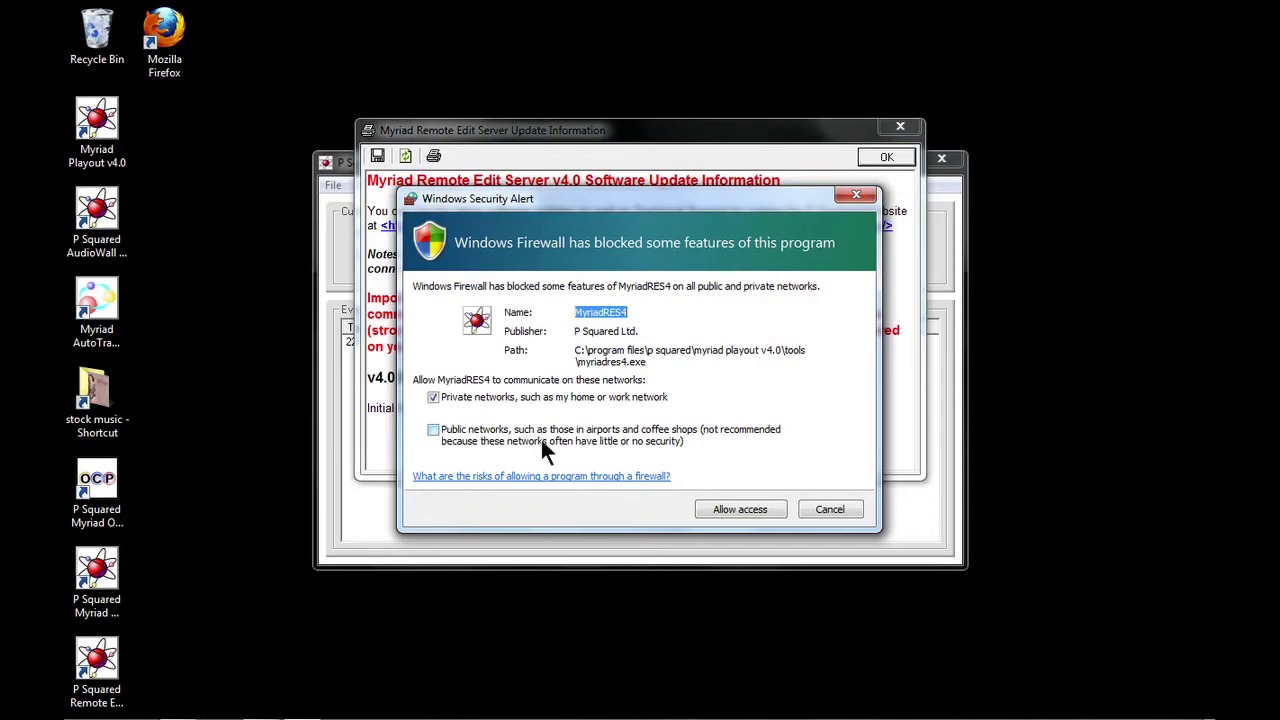
Allow the server through the Windows firewall, close Update Information and open the Settings menu.
{"action": "left_click", "coordinate": [737, 509]}
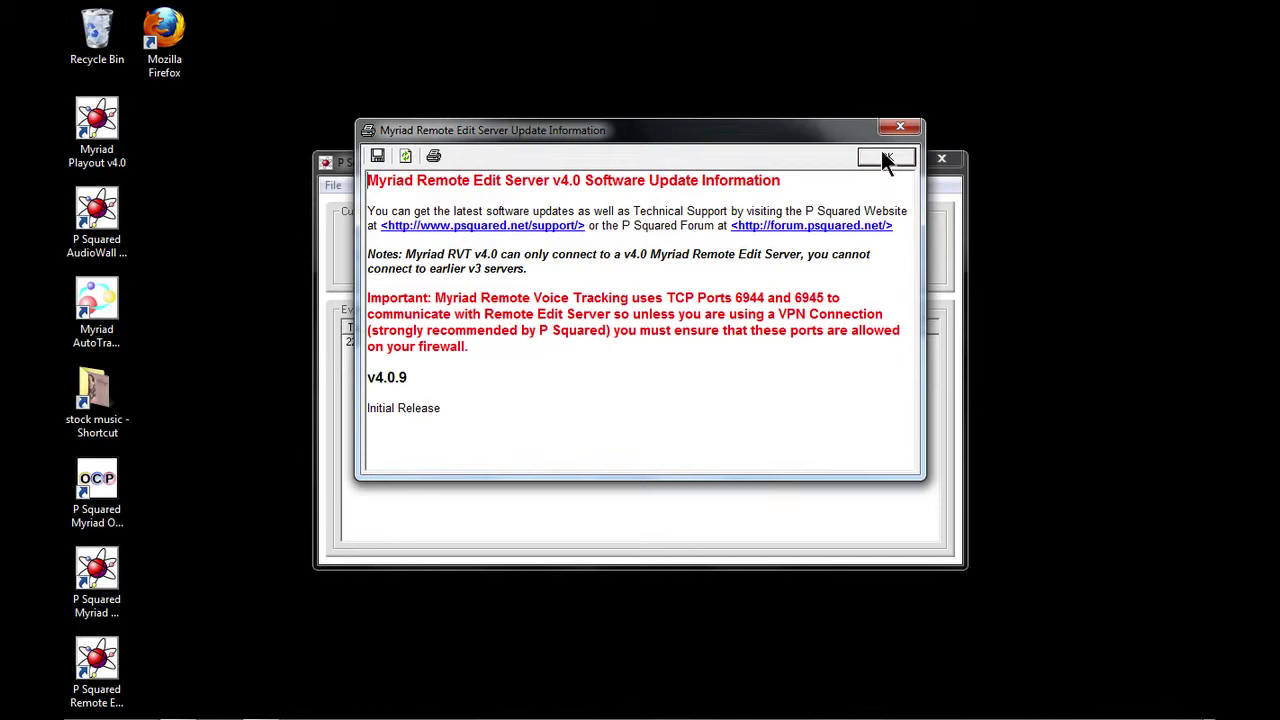
{"action": "left_click", "coordinate": [882, 155]}
{"action": "left_click", "coordinate": [410, 187]}
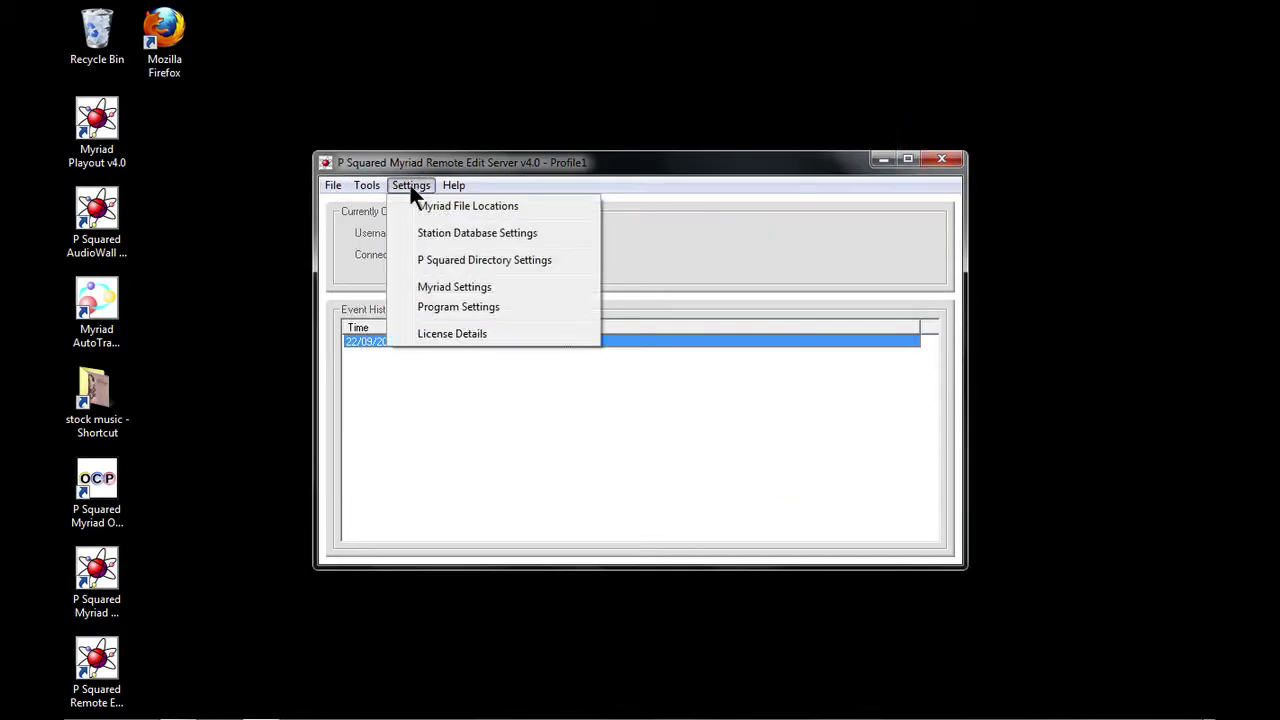
Open License Details from the Settings menu.
{"action": "left_click", "coordinate": [434, 337]}
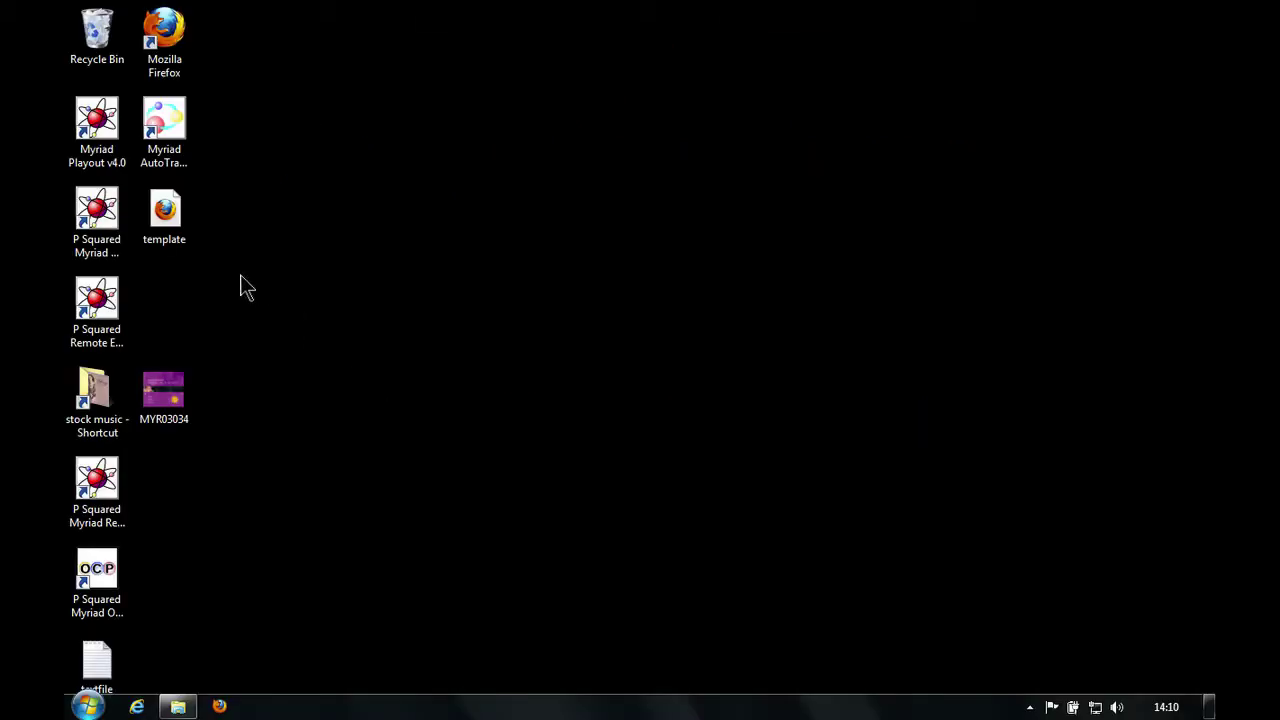
Relaunch the Remote Edit Server until it is Listening, then browse its File and Tools menus.
{"action": "double_click", "coordinate": [87, 300]}
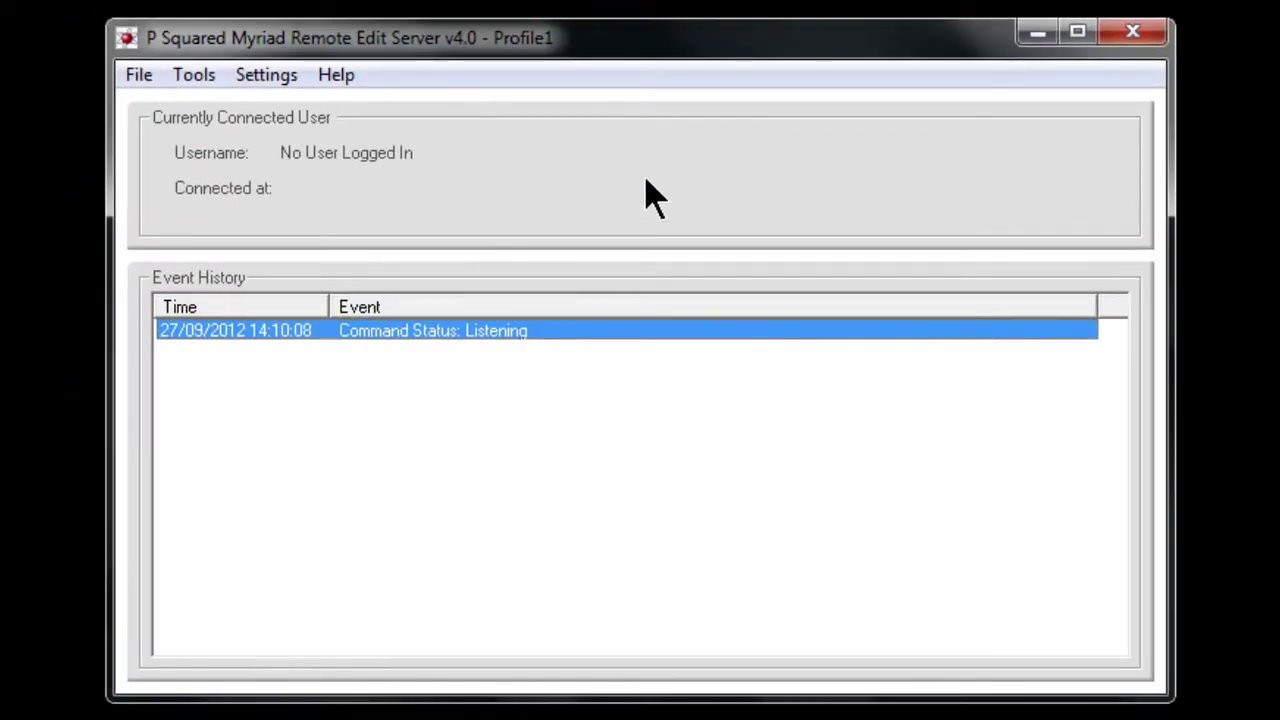
{"action": "left_click", "coordinate": [140, 80]}
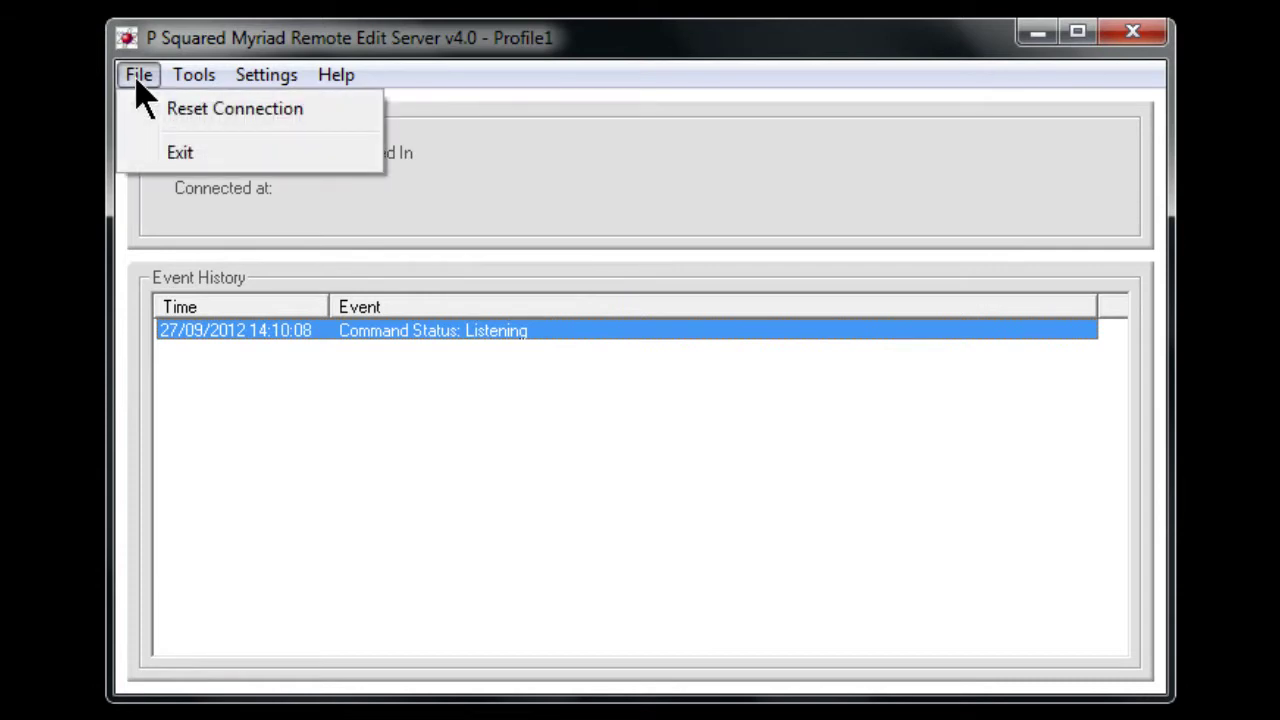
{"action": "mouse_move", "coordinate": [180, 74]}
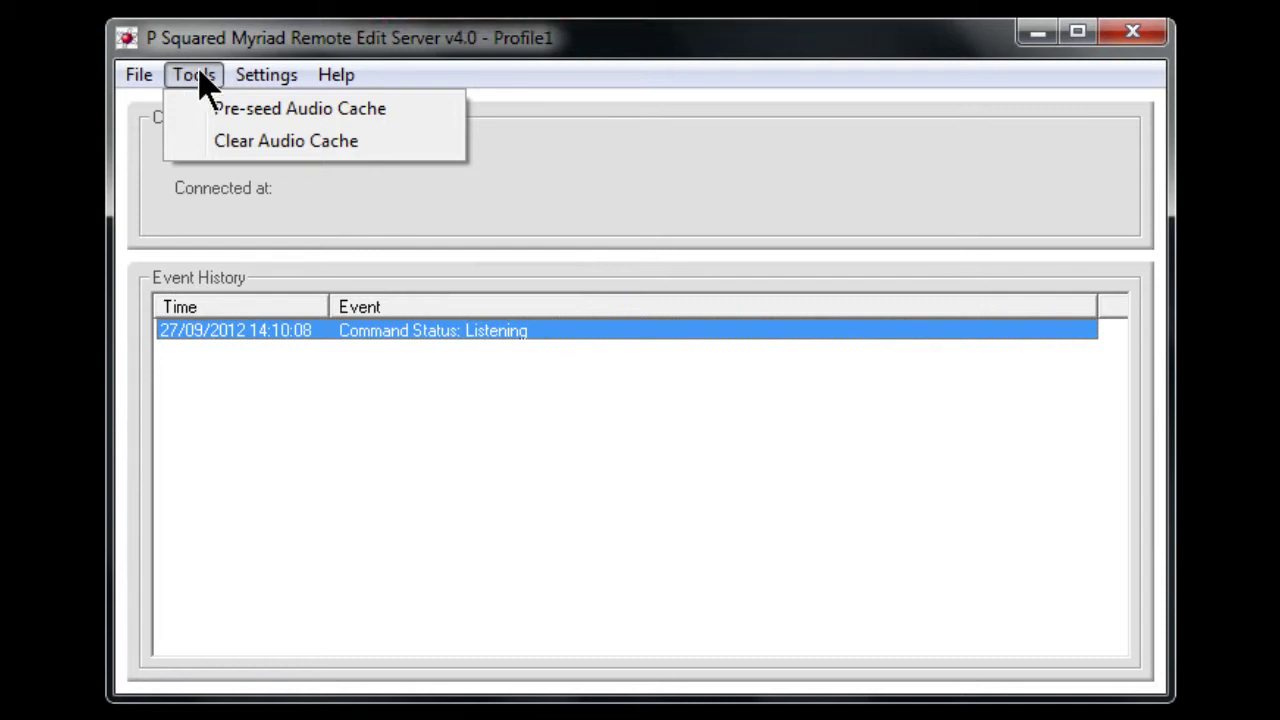
{"action": "mouse_move", "coordinate": [246, 82]}
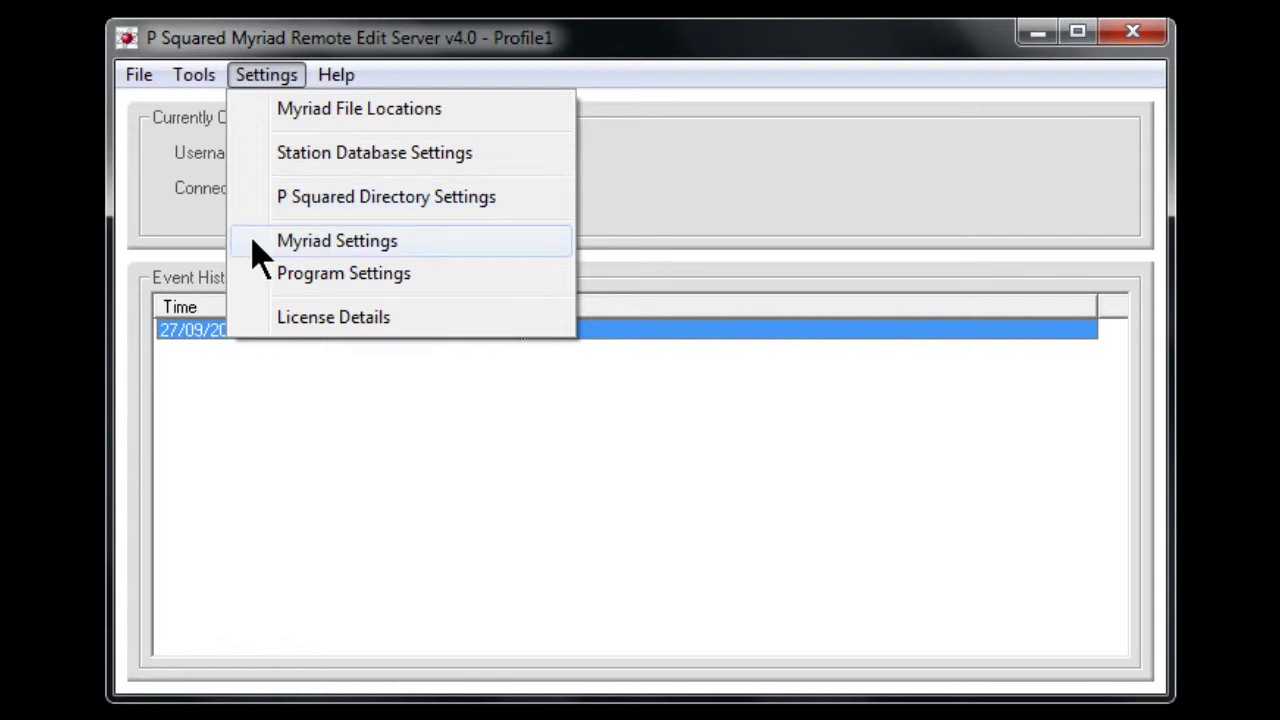
Open Program Settings and select the Audio Cache Folder path on the Network tab.
{"action": "left_click", "coordinate": [290, 278]}
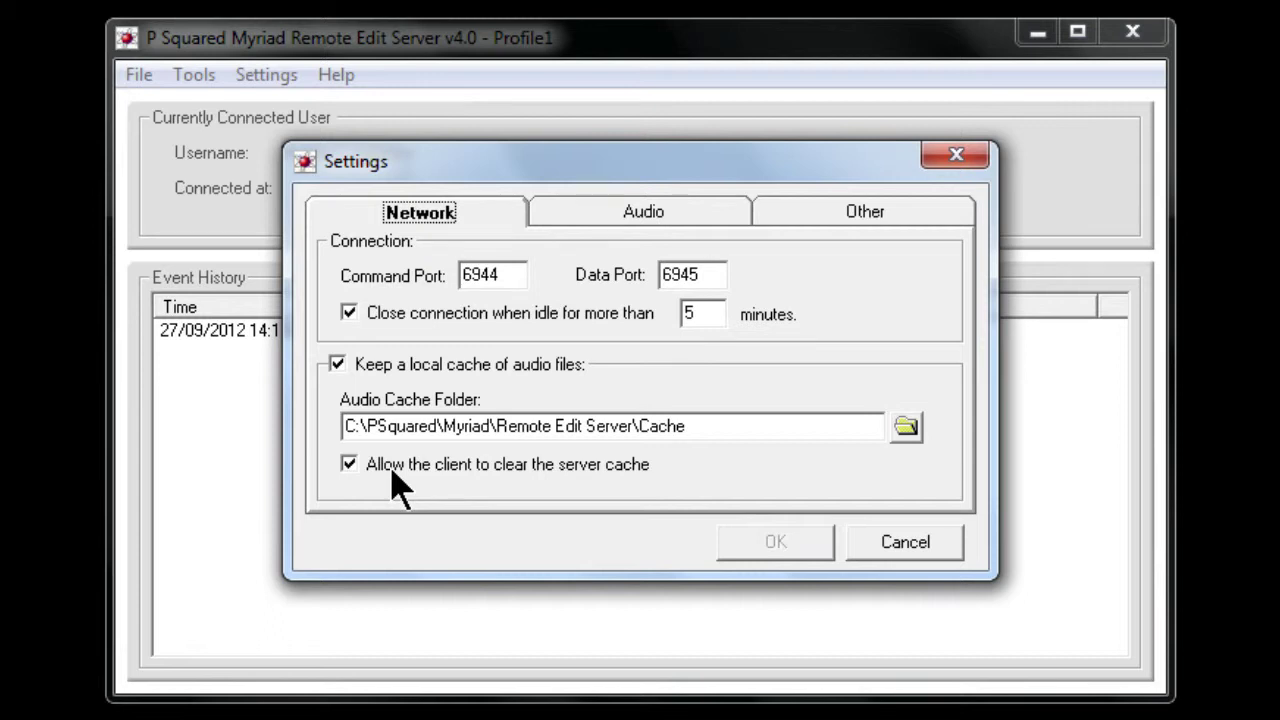
{"action": "left_click", "coordinate": [716, 424]}
{"action": "key", "text": "ctrl+c"}
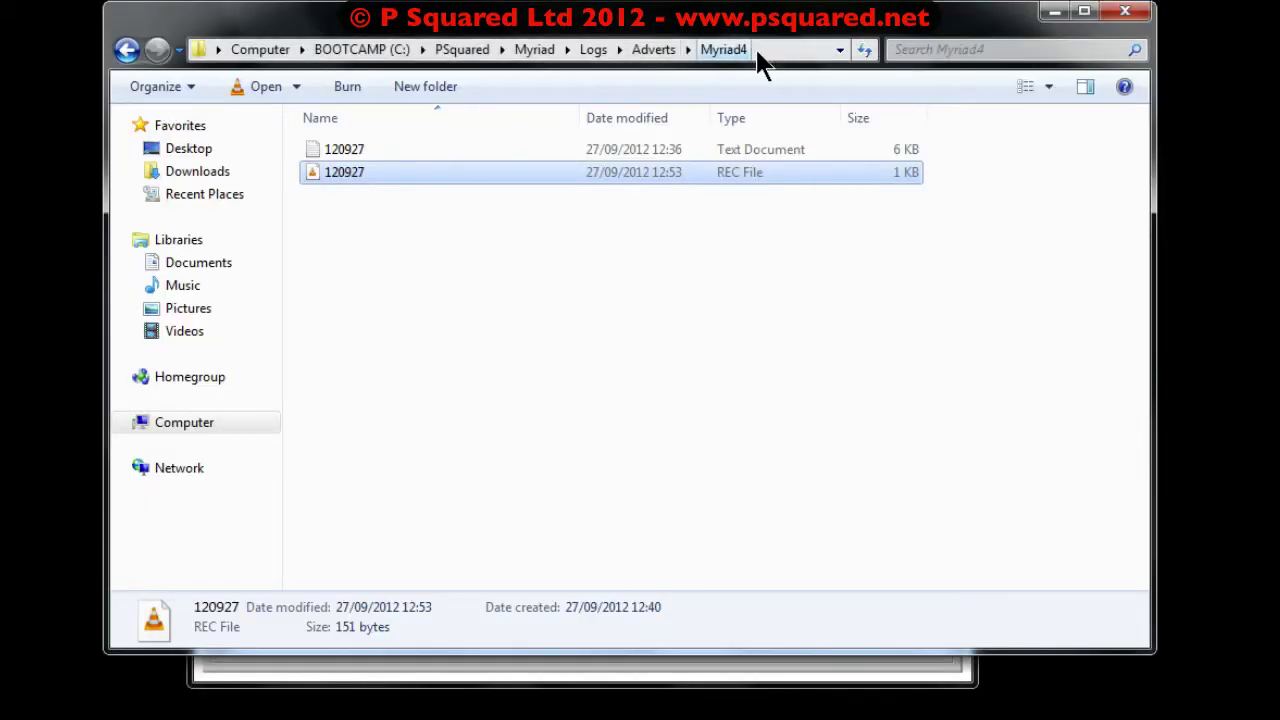
Go to C:\PSquared\Myriad\Remote Edit Server\Cache in the Explorer address bar.
{"action": "left_click", "coordinate": [764, 47]}
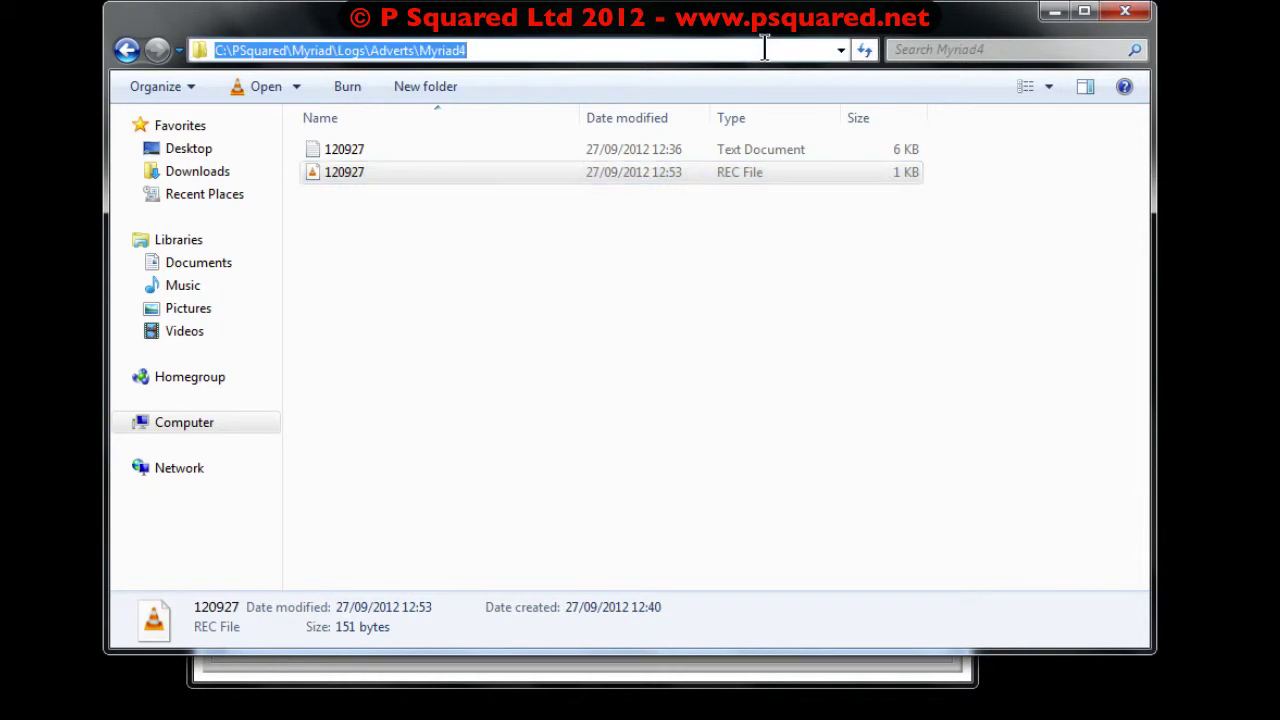
{"action": "key", "text": "ctrl+v"}
{"action": "key", "text": "Return"}
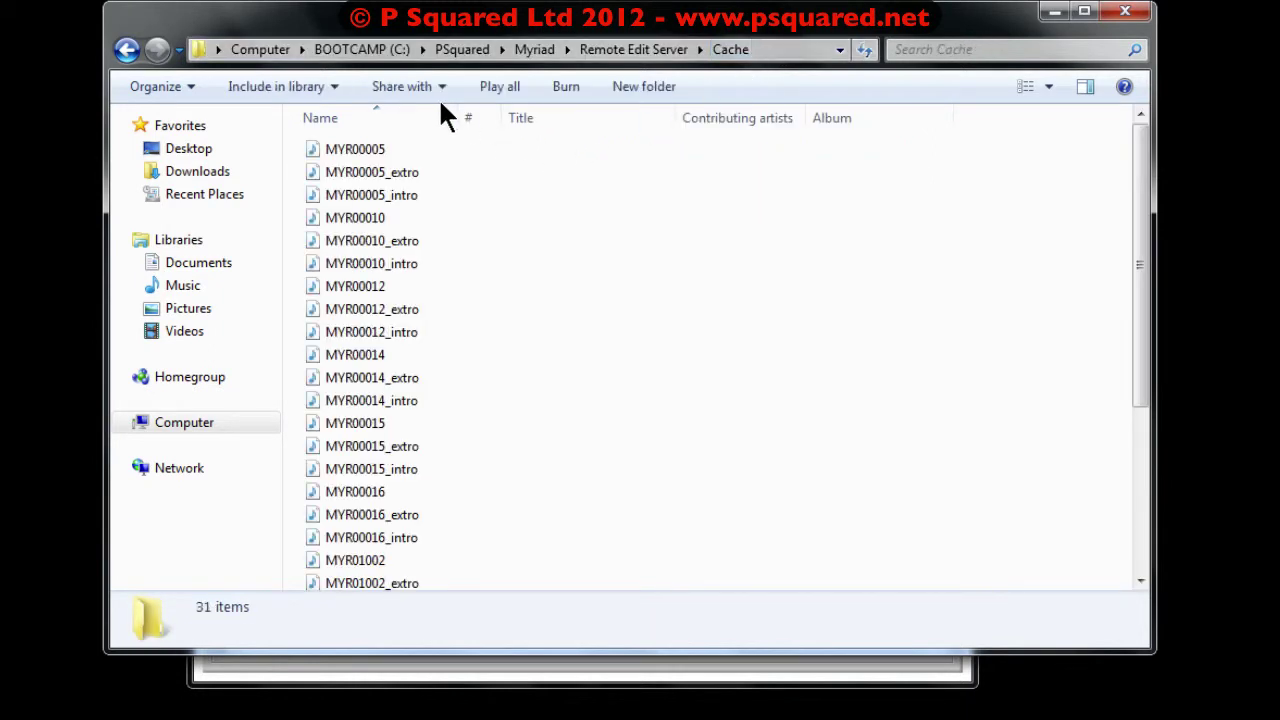
Add Type and Size columns and place them right after the Name column.
{"action": "right_click", "coordinate": [603, 124]}
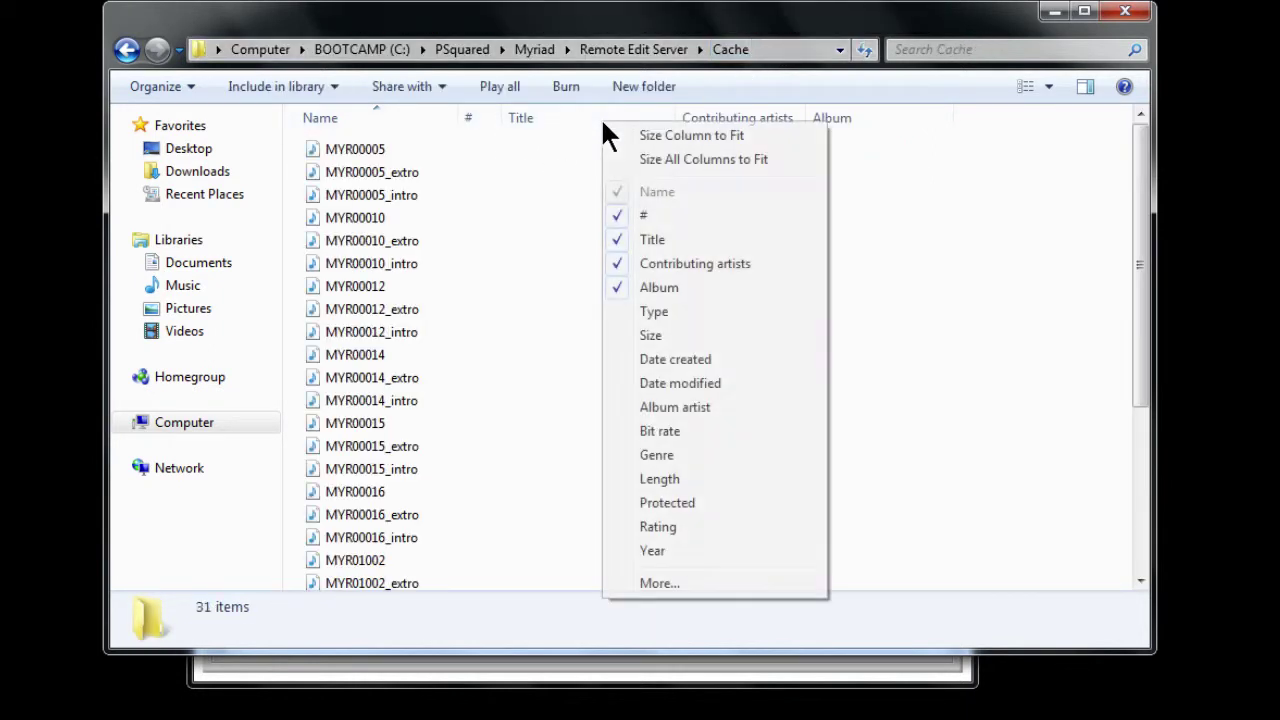
{"action": "left_click", "coordinate": [645, 316]}
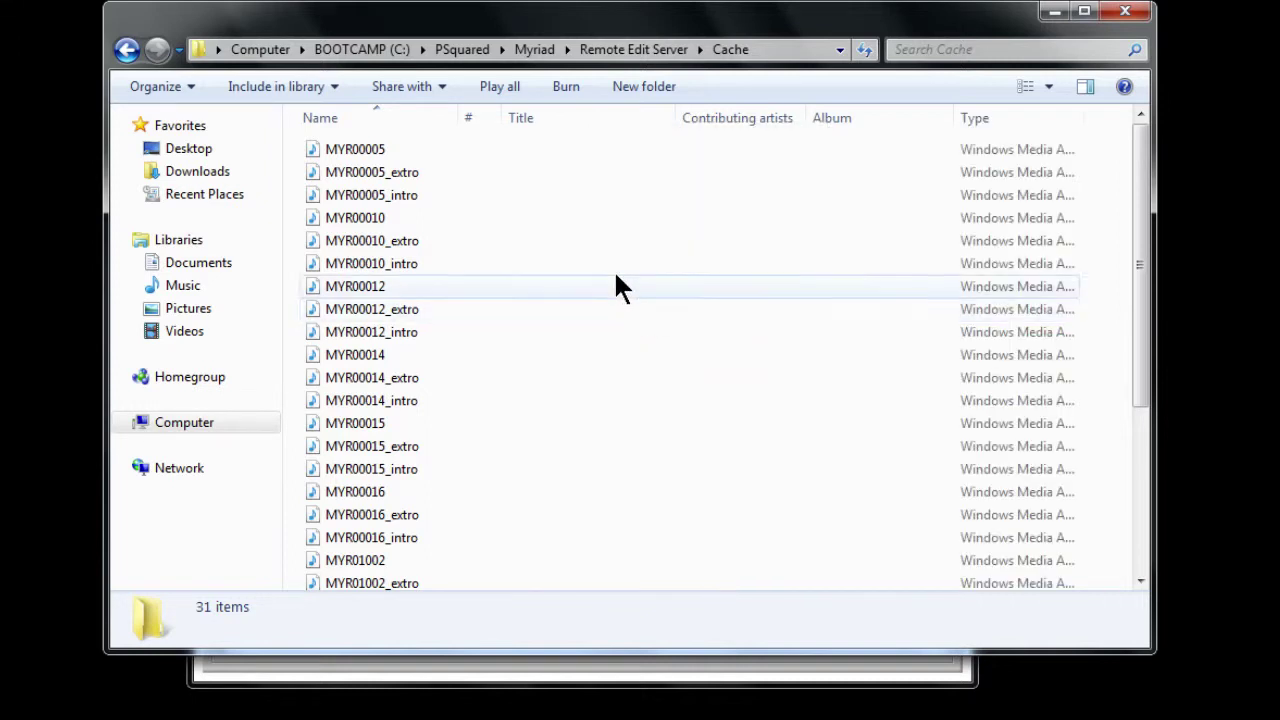
{"action": "left_click_drag", "start_coordinate": [990, 117], "coordinate": [490, 110]}
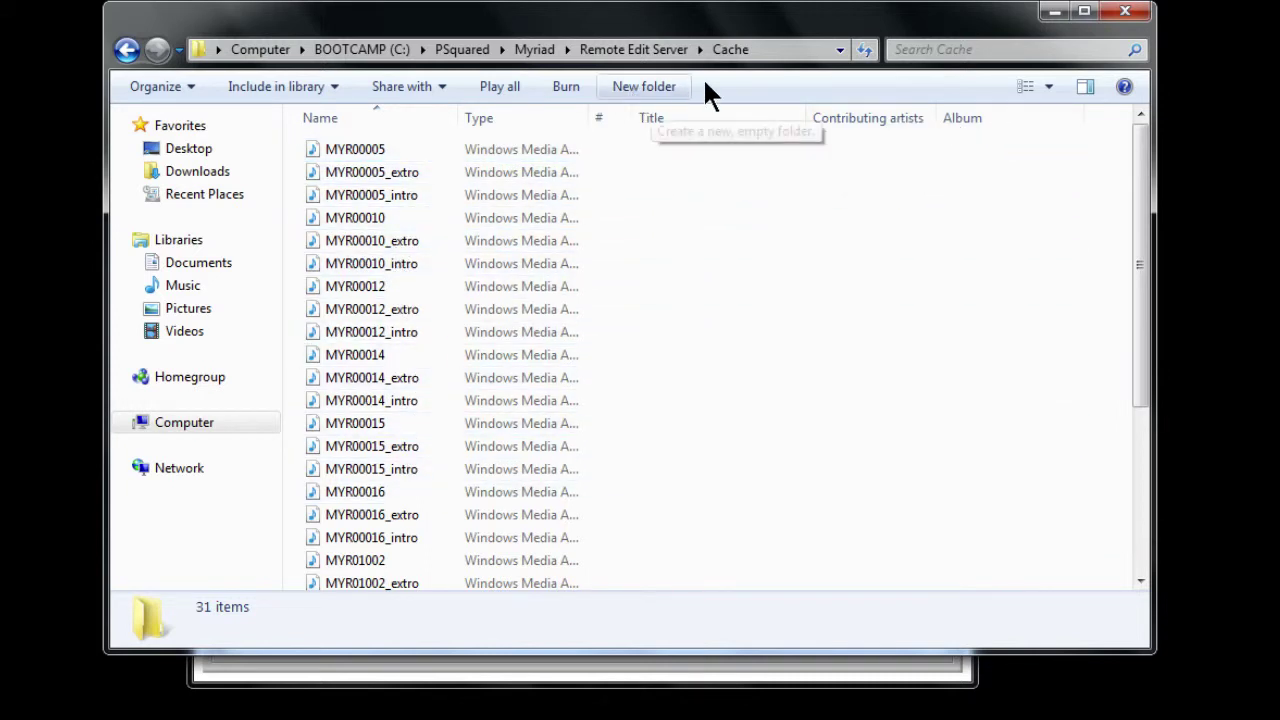
{"action": "right_click", "coordinate": [607, 114]}
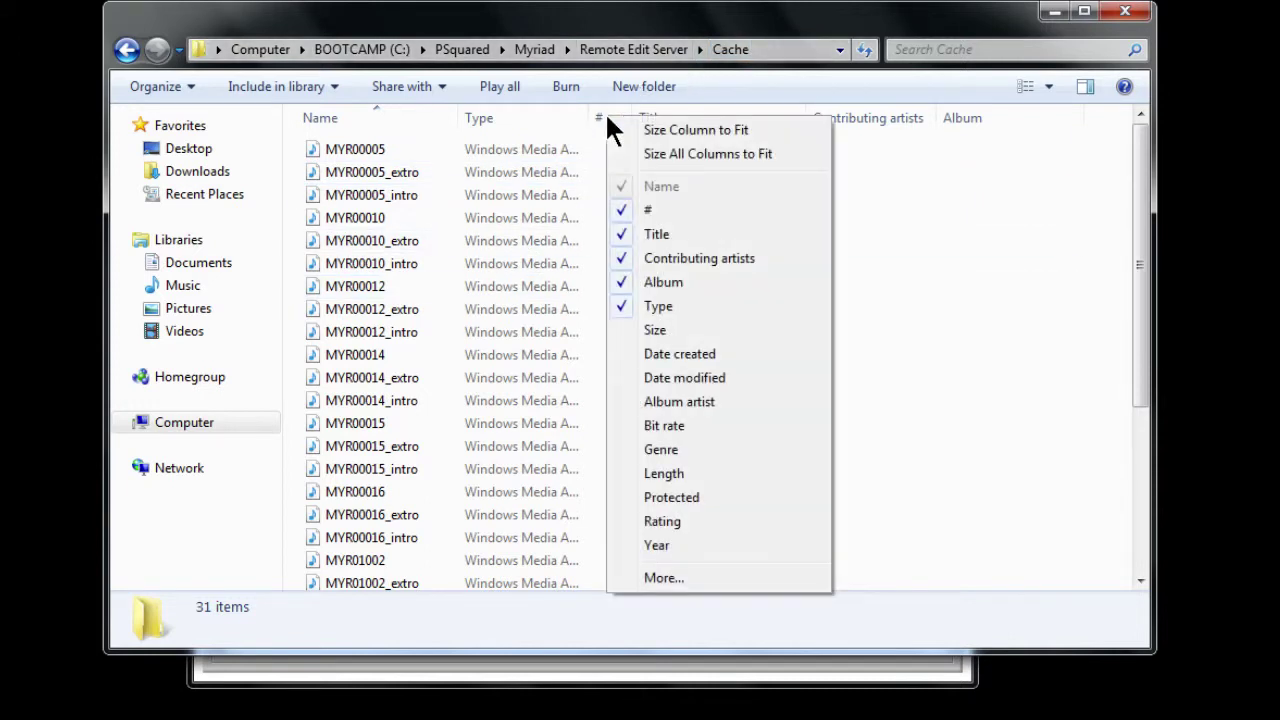
{"action": "left_click", "coordinate": [646, 330]}
{"action": "left_click_drag", "start_coordinate": [1099, 117], "coordinate": [596, 120]}
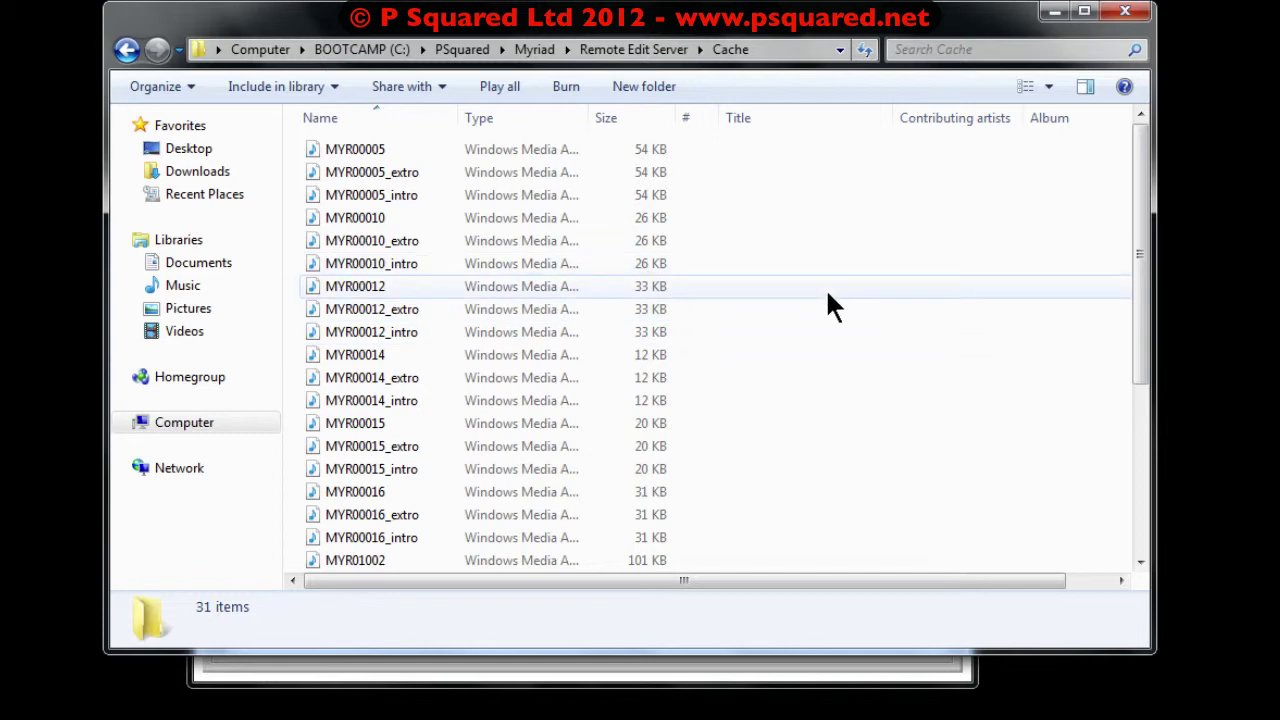
Minimize Explorer, review the Audio and Other settings tabs, and close Settings unchanged.
{"action": "left_click", "coordinate": [1053, 13]}
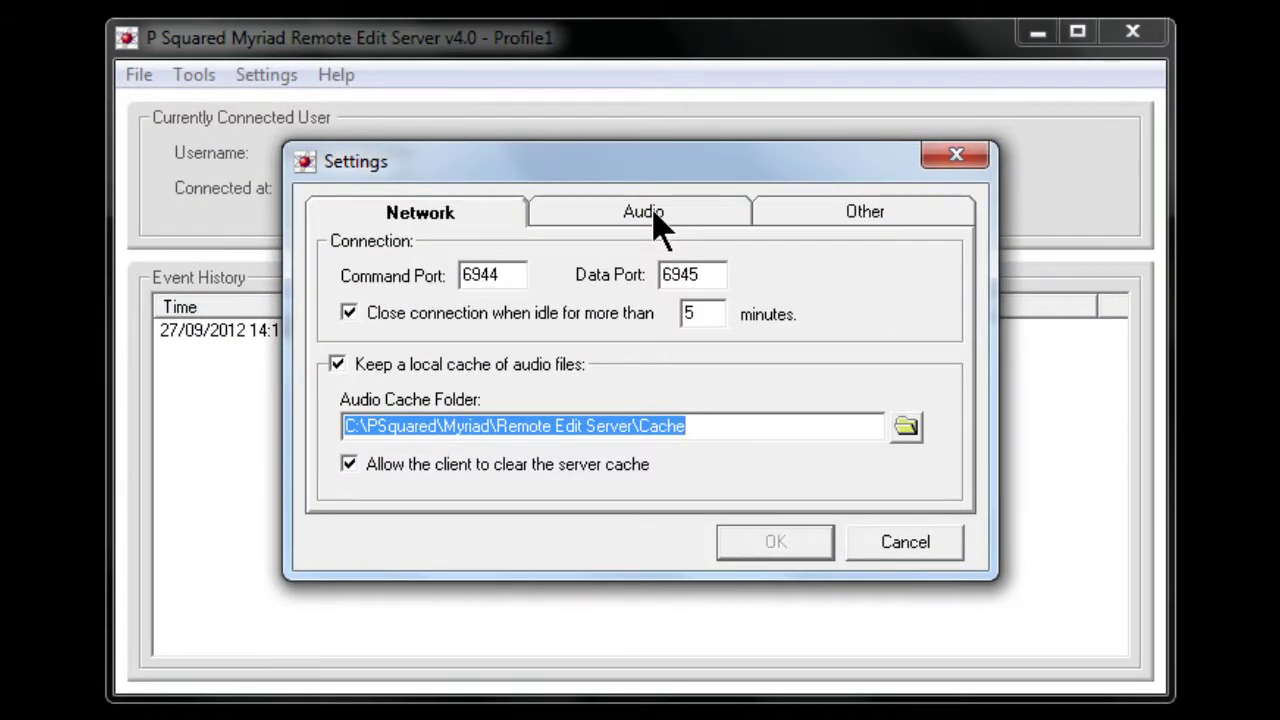
{"action": "left_click", "coordinate": [593, 327]}
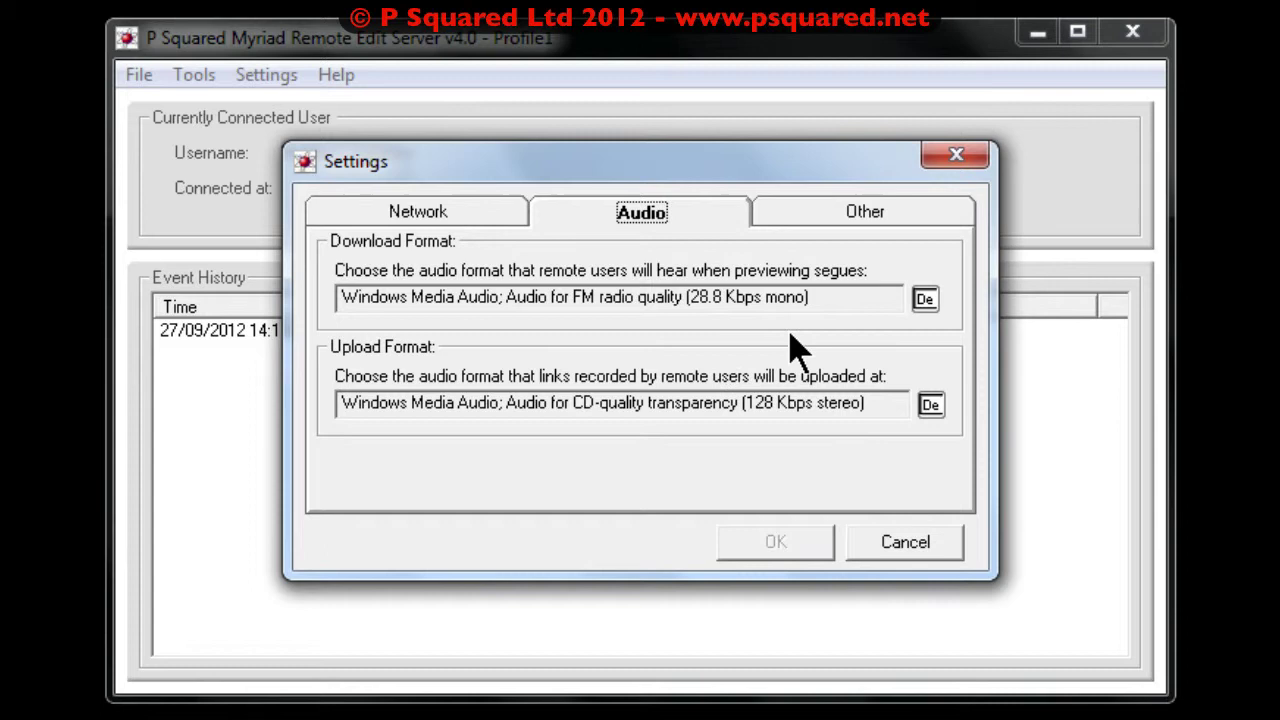
{"action": "left_click", "coordinate": [836, 222]}
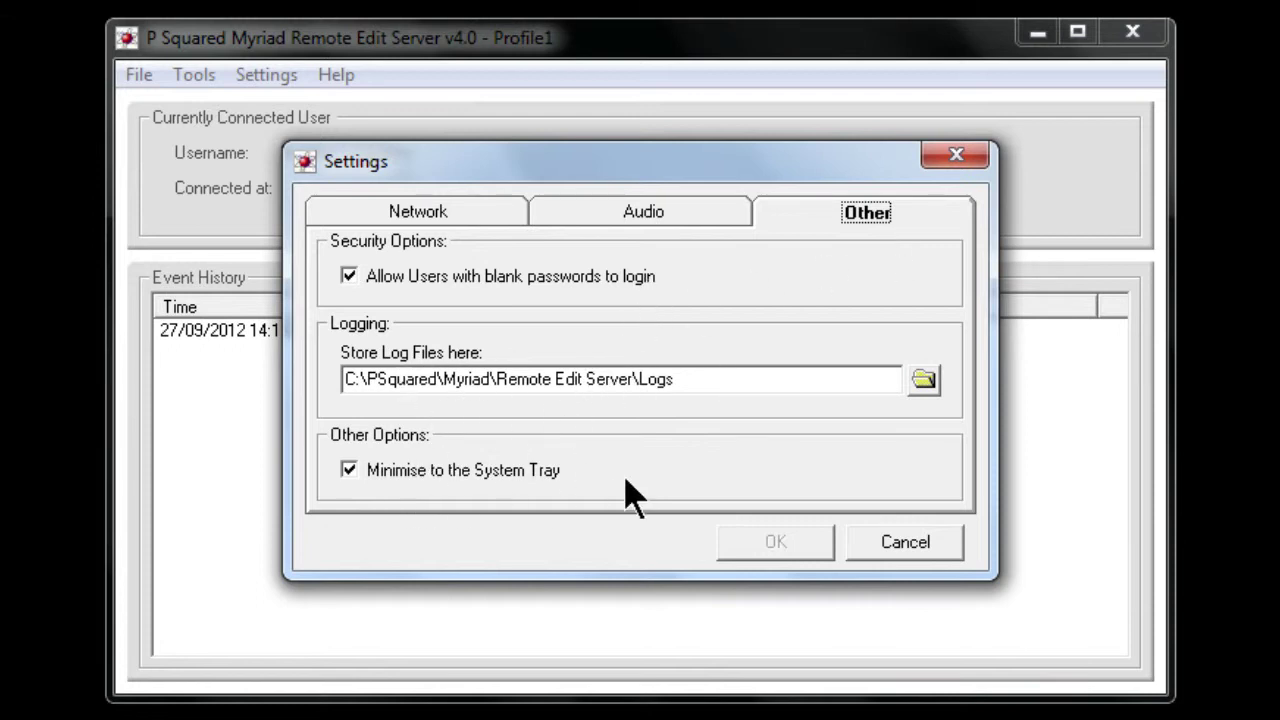
{"action": "left_click", "coordinate": [907, 543]}
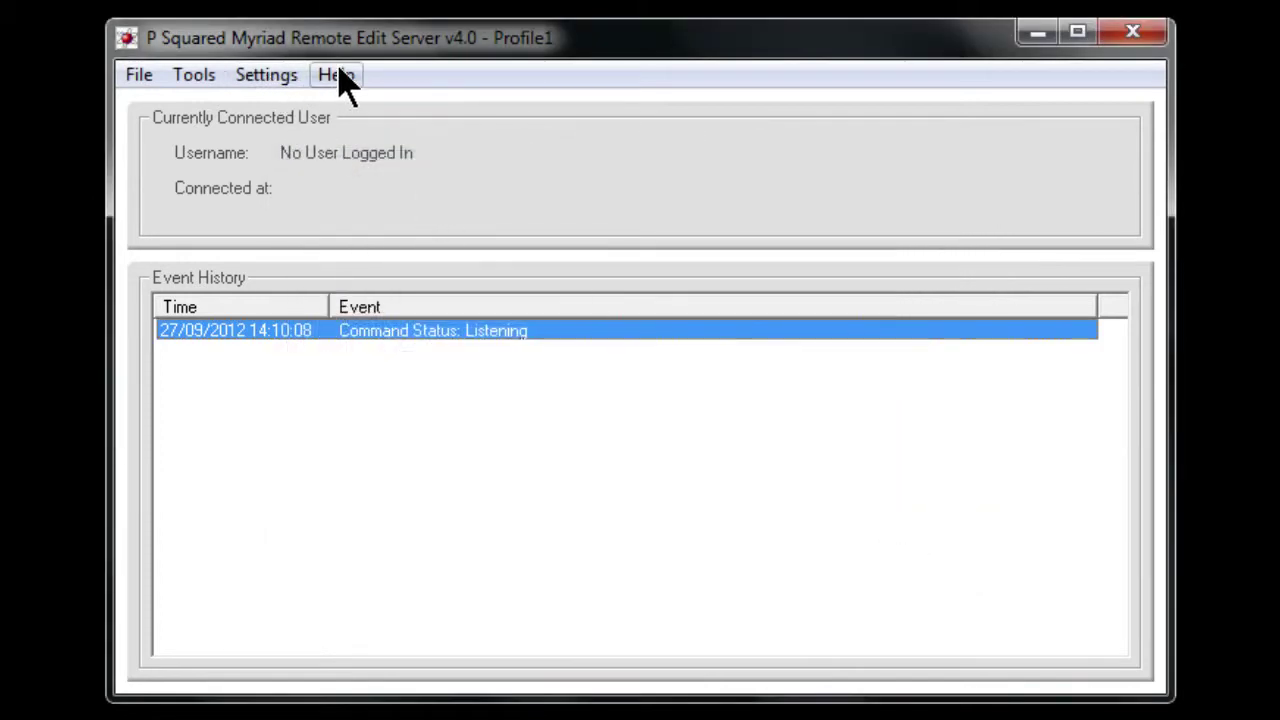
{"action": "left_click", "coordinate": [340, 78]}
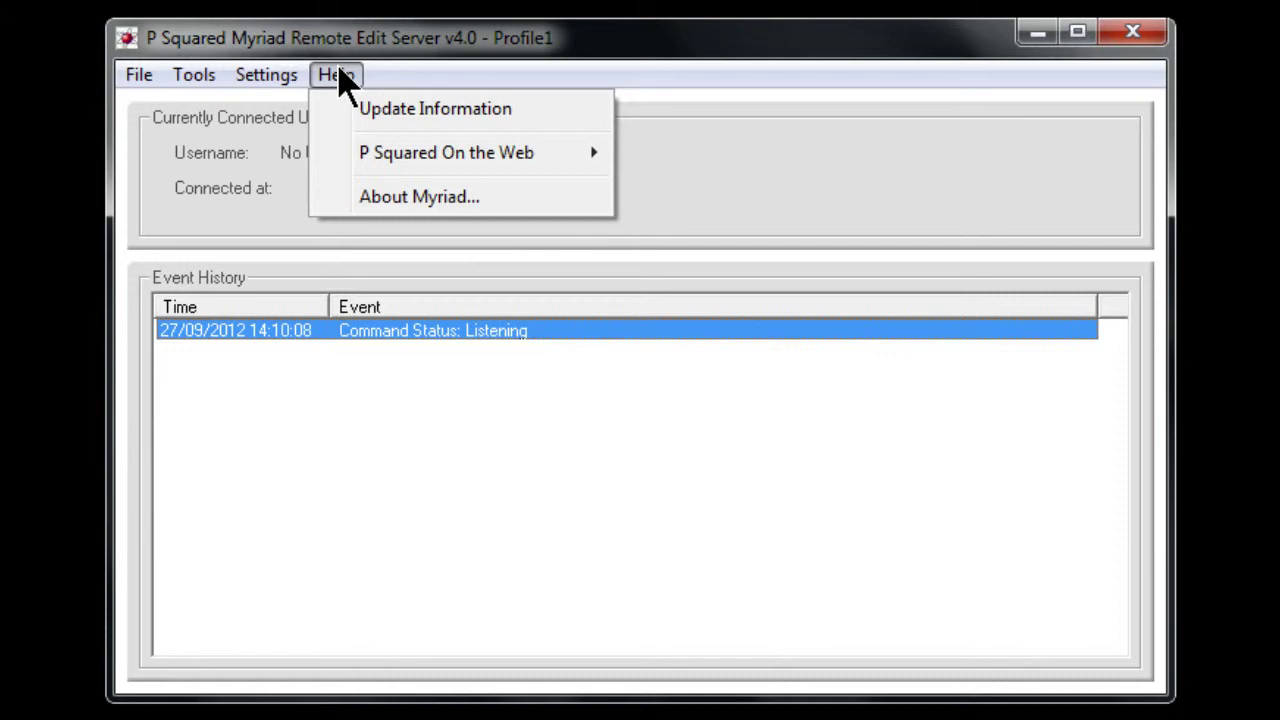
{"action": "left_click", "coordinate": [340, 78]}
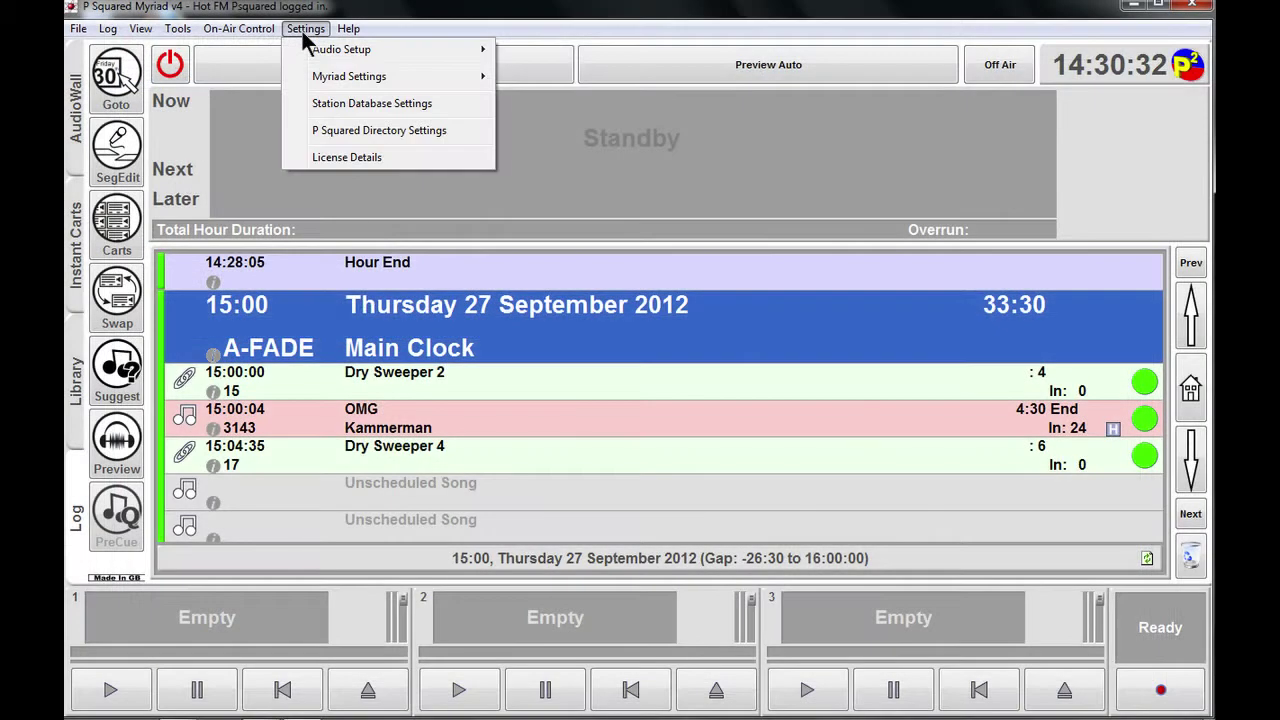
Choose Settings > Myriad Settings > Myriad Settings to open Myriad Manager.
{"action": "mouse_move", "coordinate": [350, 80]}
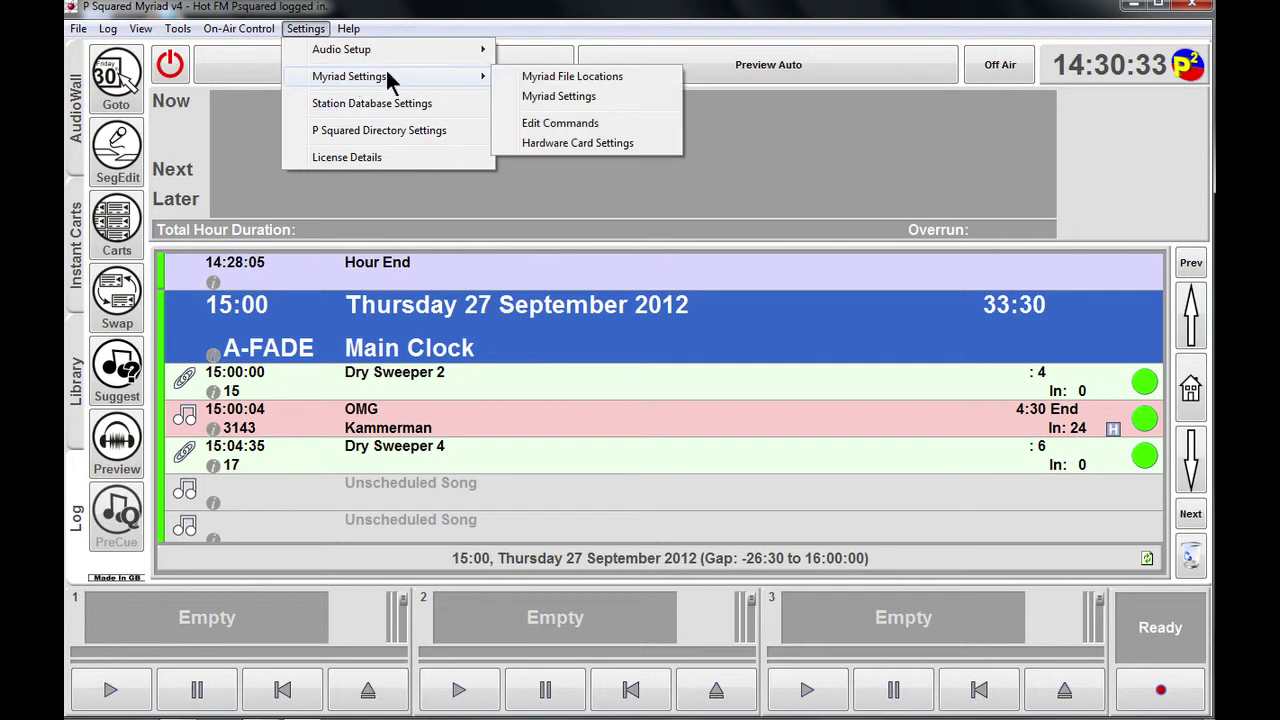
{"action": "left_click", "coordinate": [553, 94]}
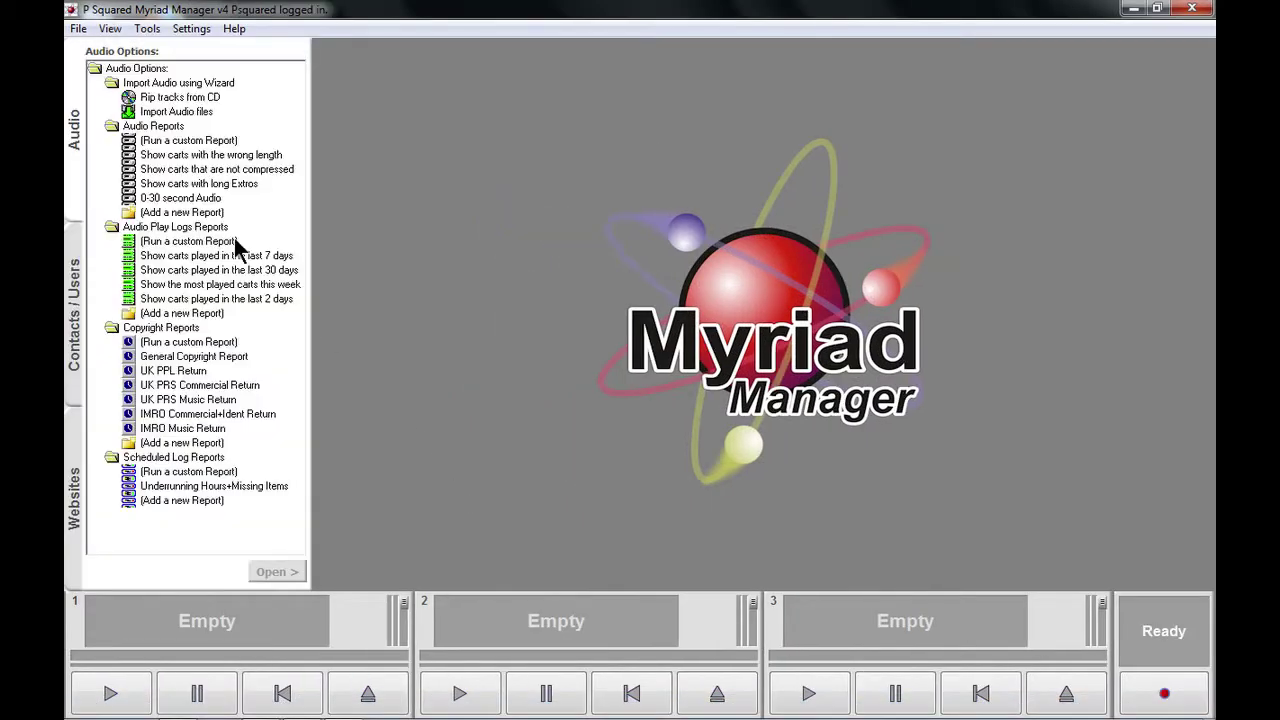
Open the logged-in user's General Contacts record and view its security settings.
{"action": "left_click", "coordinate": [77, 282]}
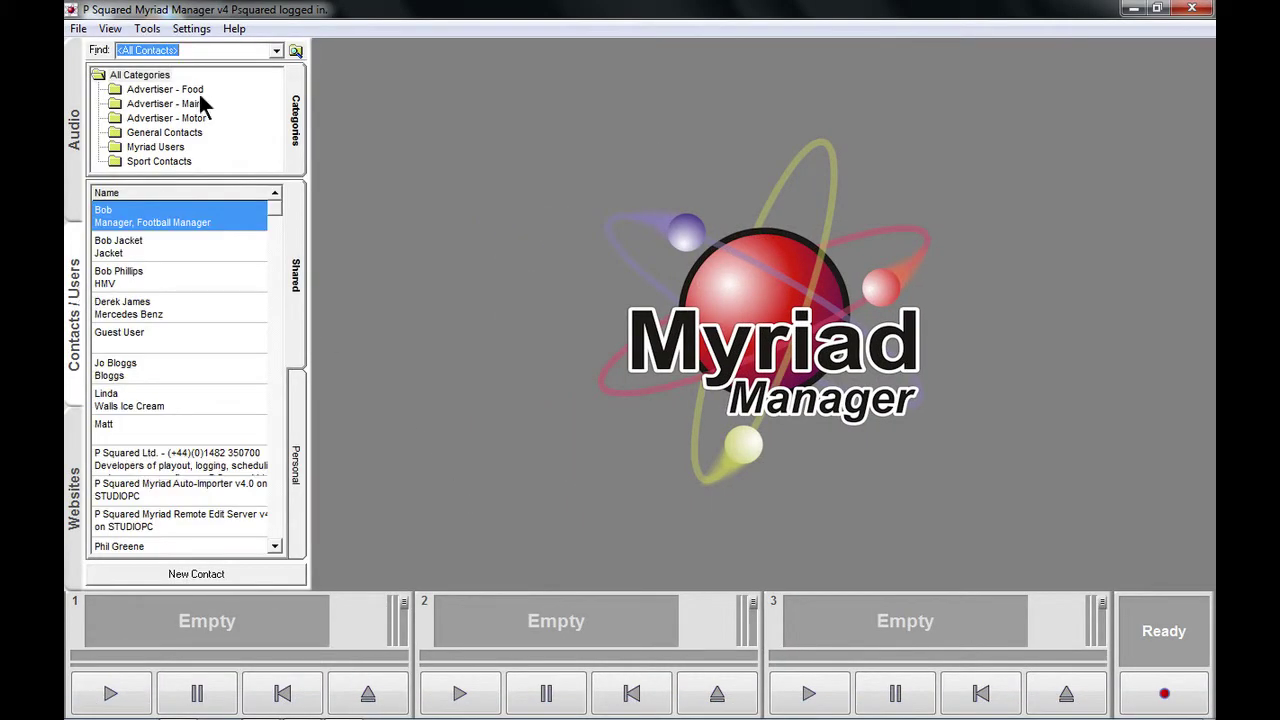
{"action": "left_click", "coordinate": [146, 133]}
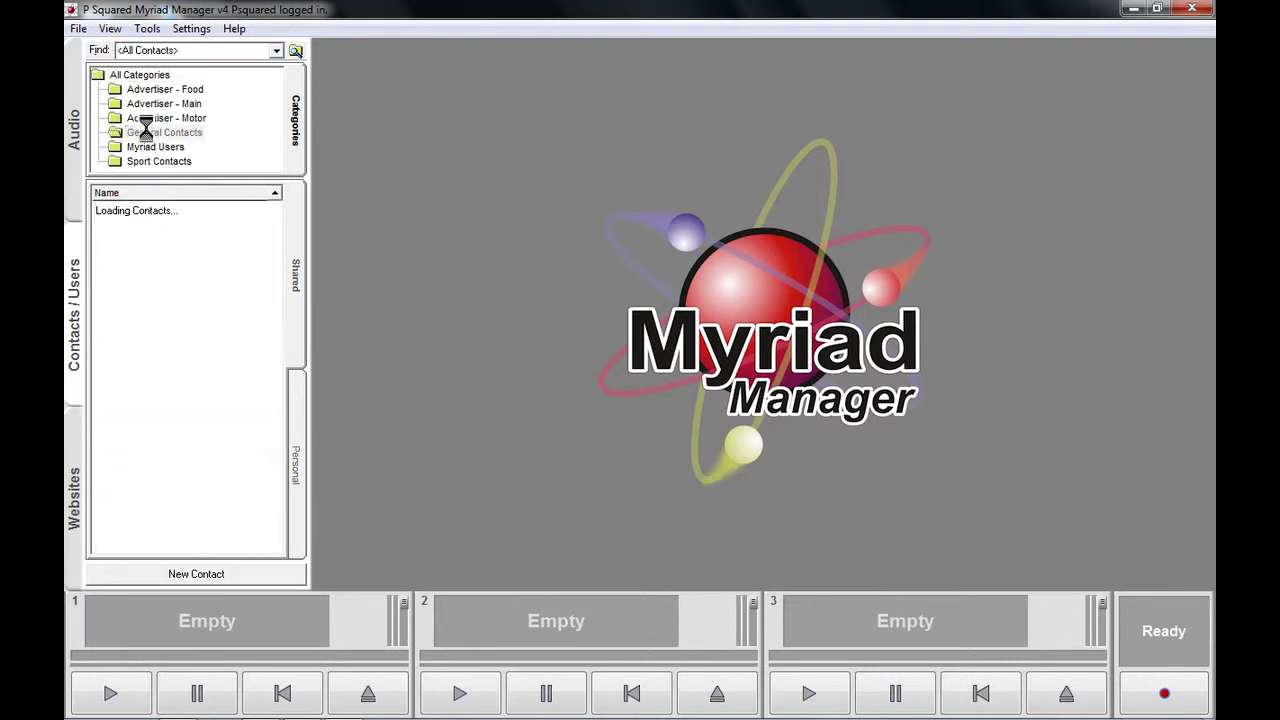
{"action": "double_click", "coordinate": [115, 423]}
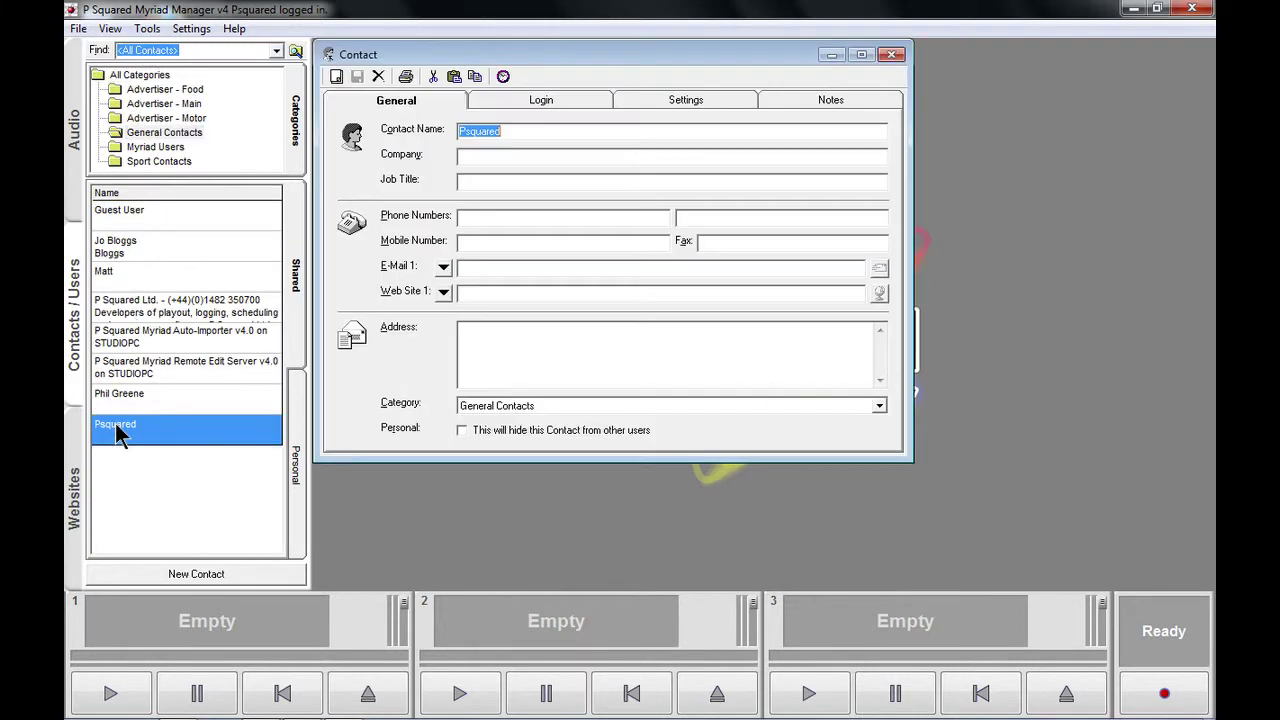
{"action": "left_click", "coordinate": [641, 102]}
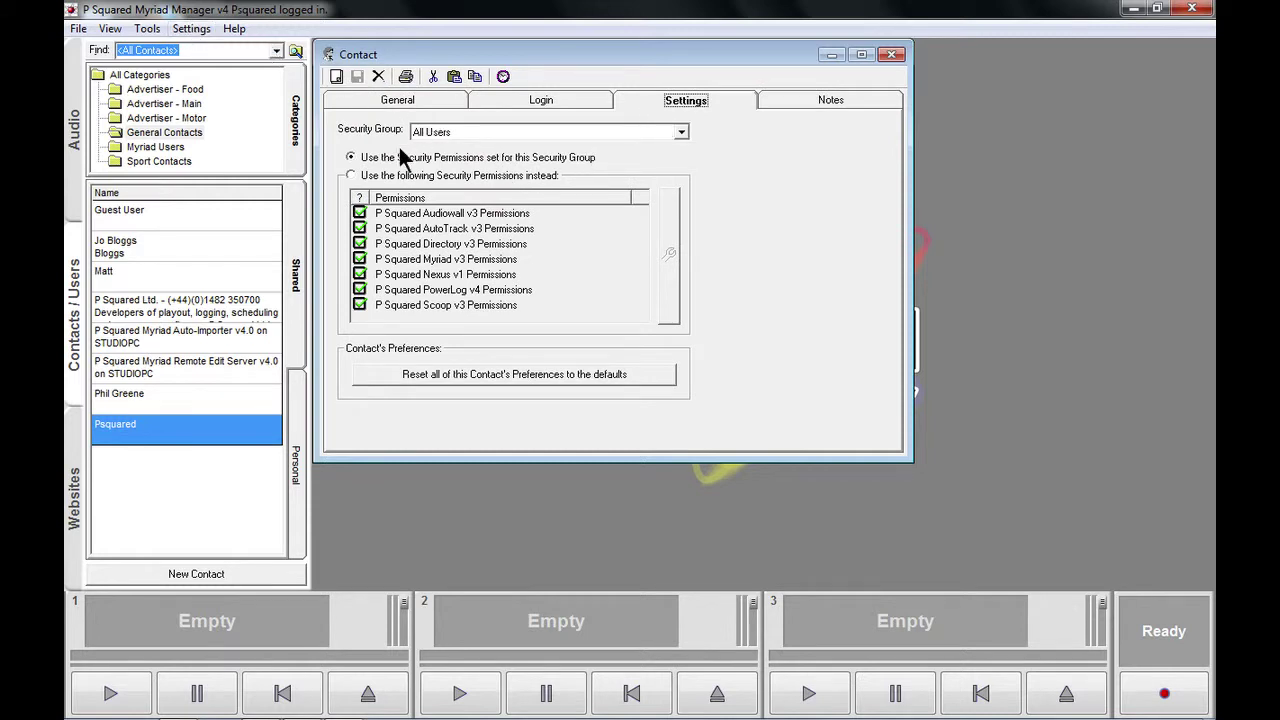
In P Squared Directory Settings, inspect the All Users group's Myriad v3 permissions.
{"action": "left_click", "coordinate": [191, 28]}
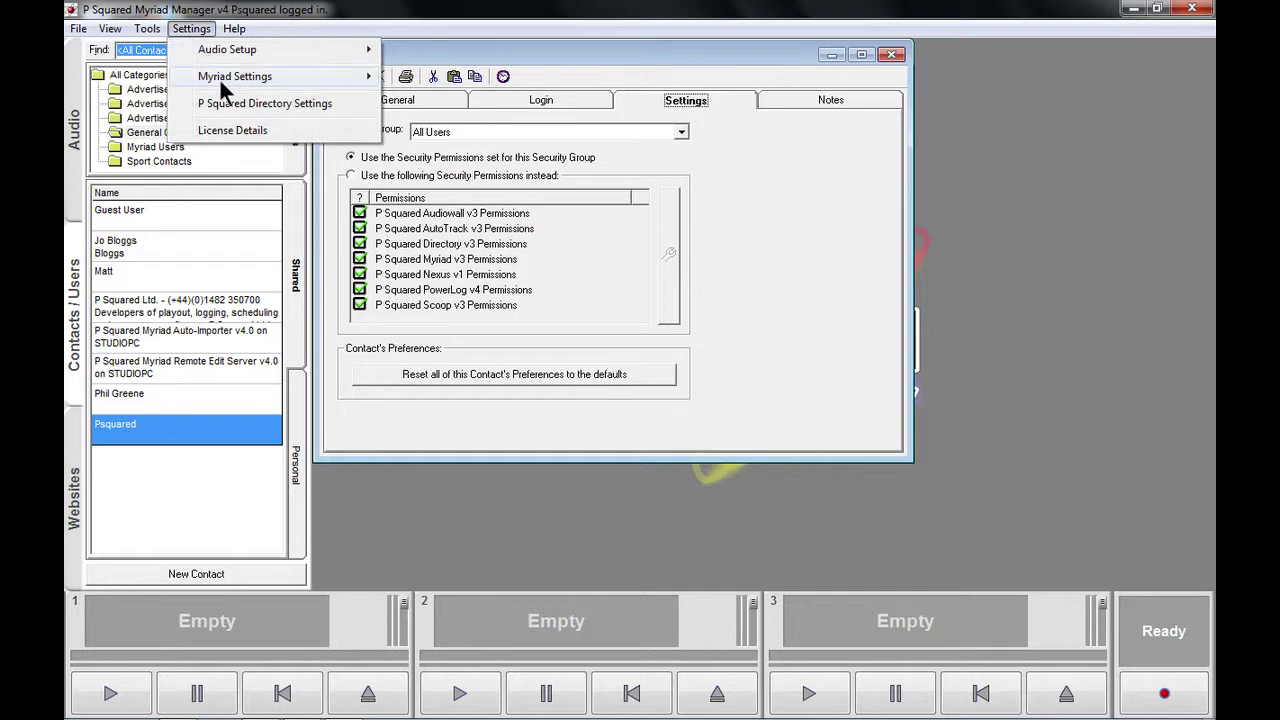
{"action": "left_click", "coordinate": [212, 106]}
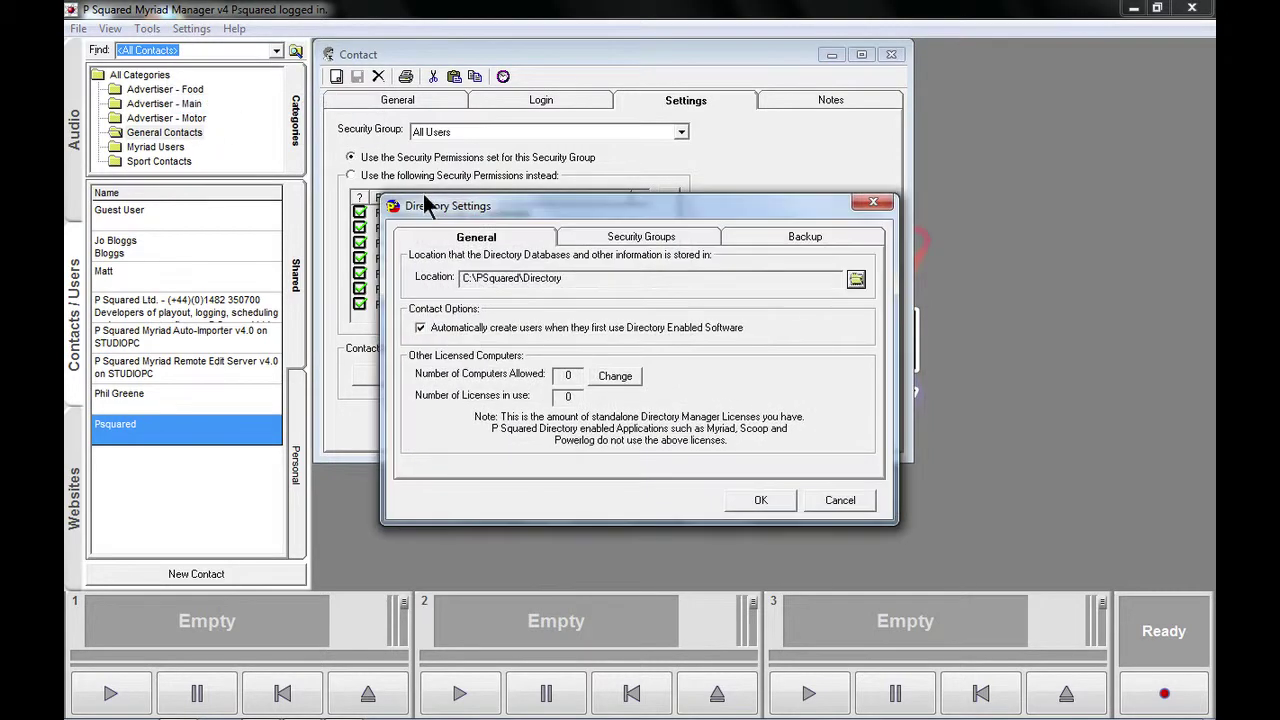
{"action": "left_click", "coordinate": [605, 237]}
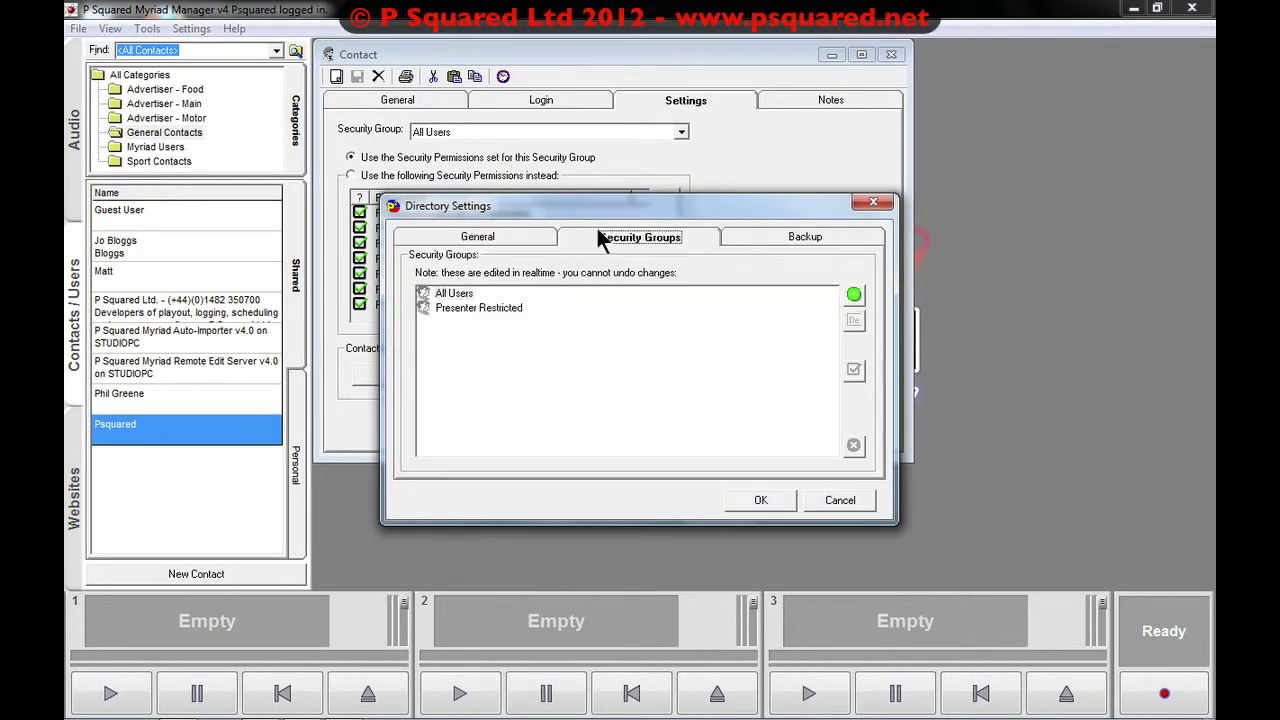
{"action": "double_click", "coordinate": [455, 295]}
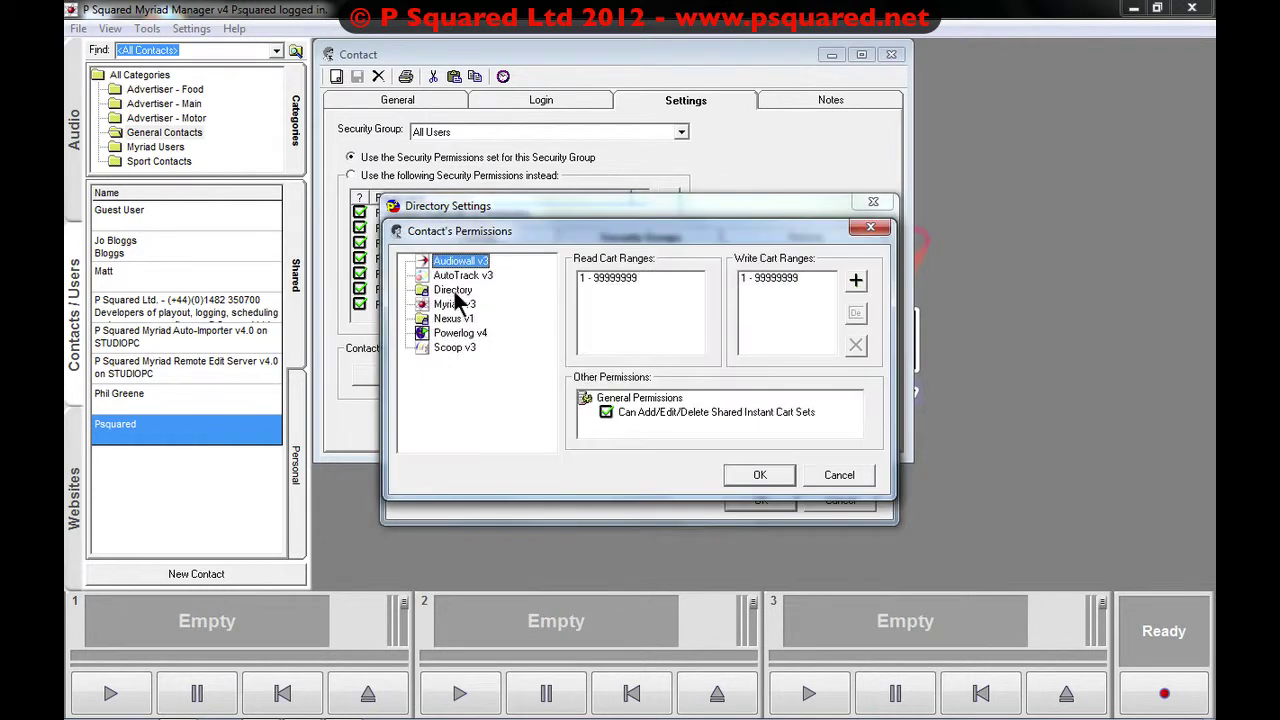
{"action": "left_click", "coordinate": [461, 305]}
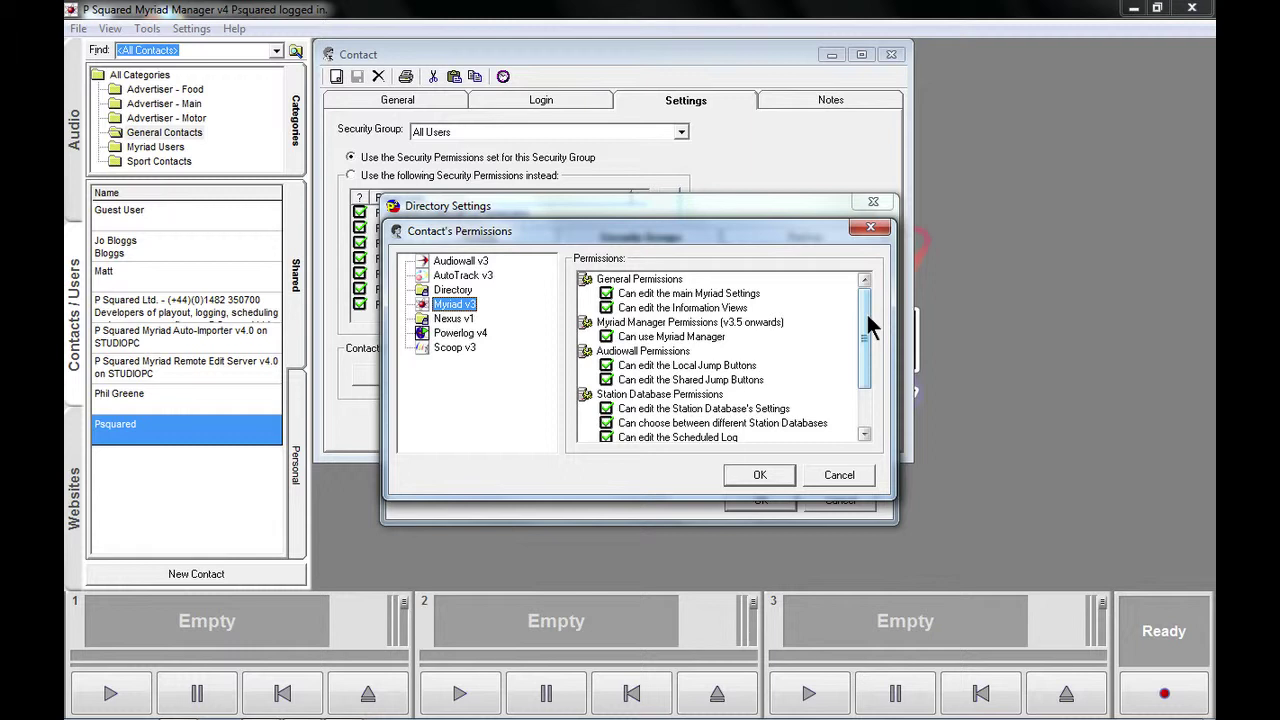
{"action": "left_click_drag", "start_coordinate": [866, 311], "coordinate": [869, 356]}
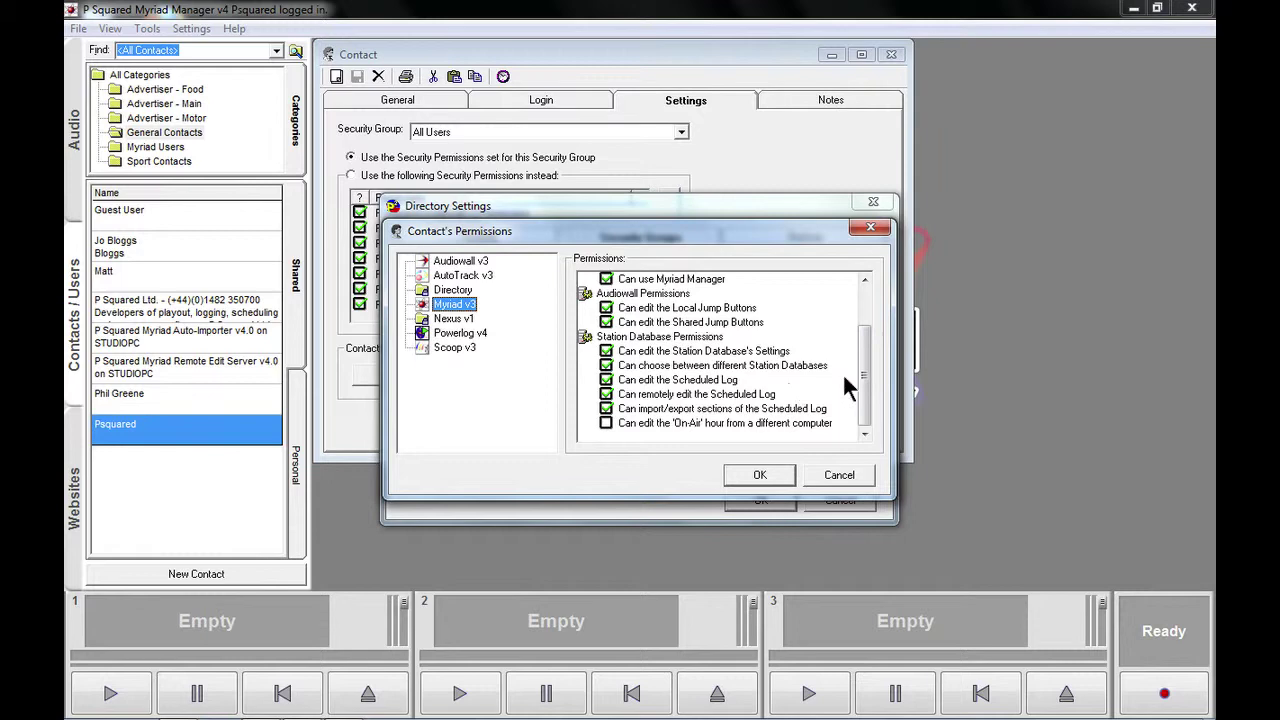
{"action": "left_click_drag", "start_coordinate": [865, 380], "coordinate": [866, 310]}
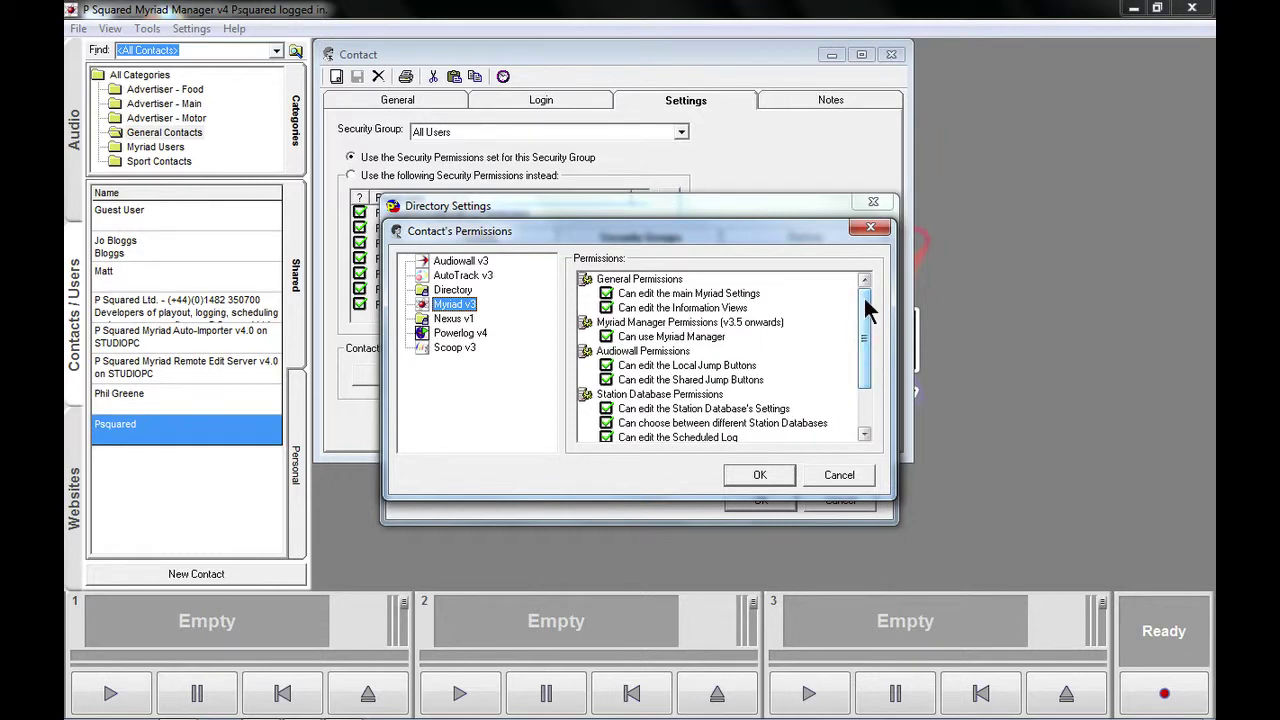
Accept the All Users permissions, close directory settings and the contact record.
{"action": "left_click", "coordinate": [758, 476]}
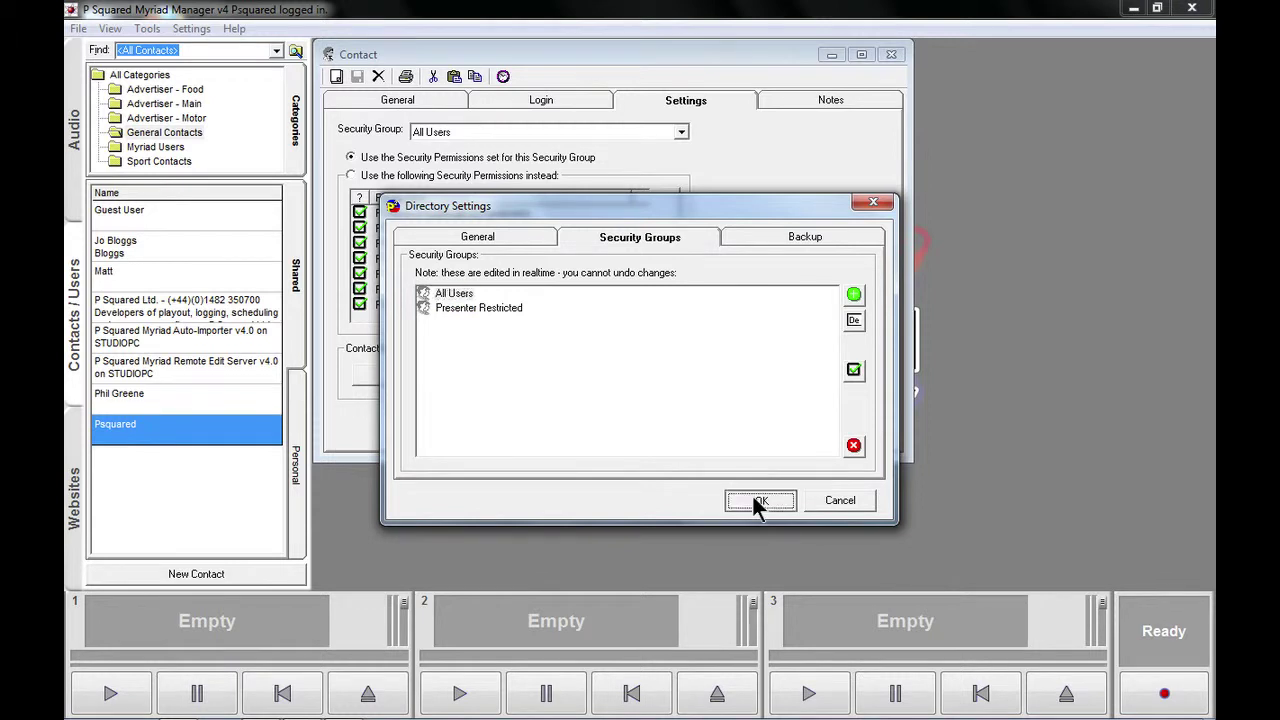
{"action": "left_click", "coordinate": [758, 497]}
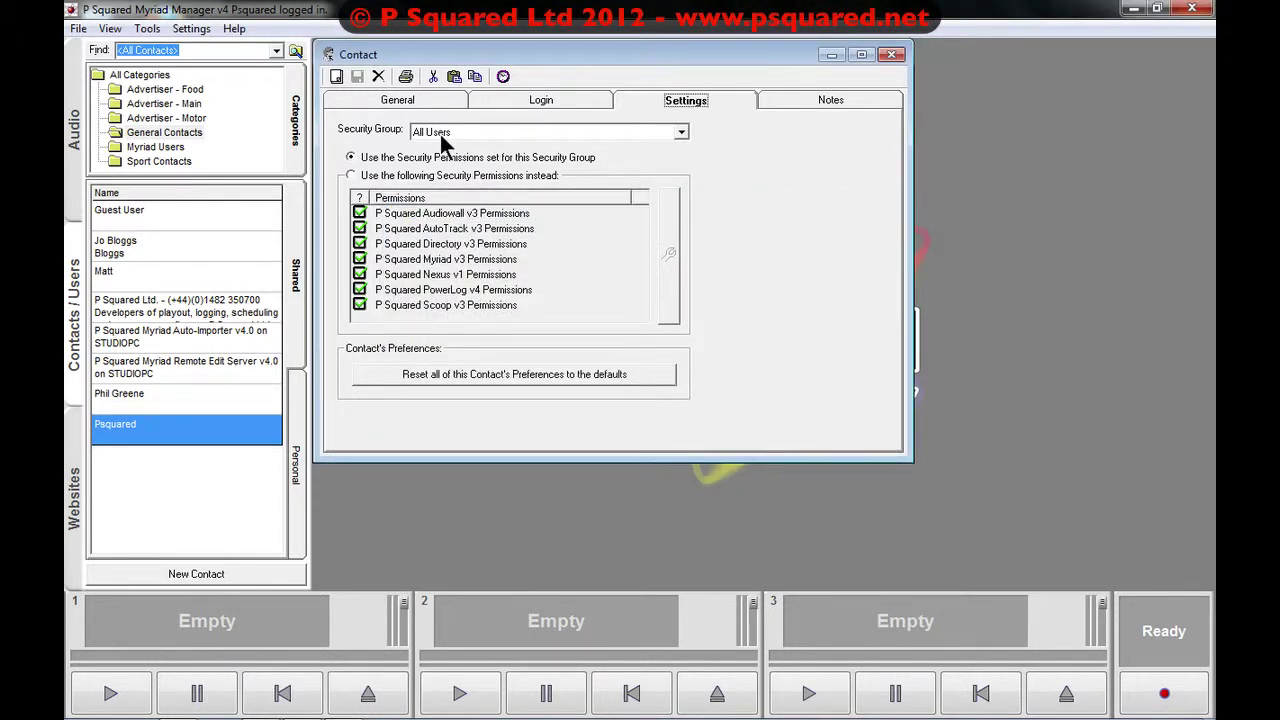
{"action": "left_click", "coordinate": [888, 54]}
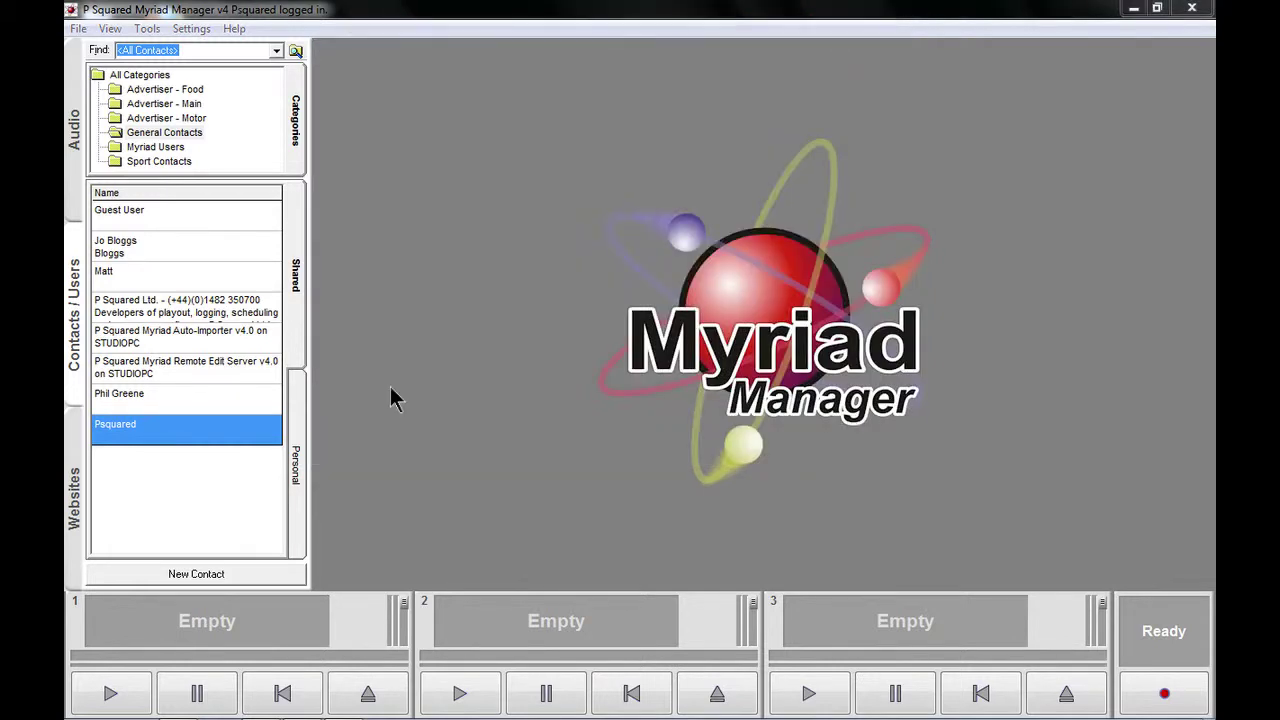